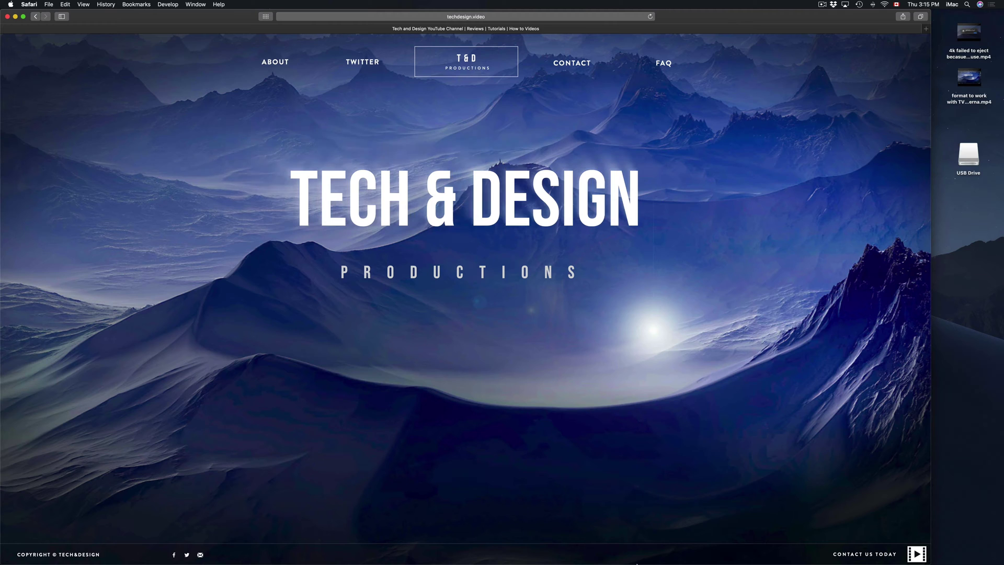
Step: Search Spotlight for 'disk utility' and launch Disk Utility from the top hit
mouse_move(667, 558)
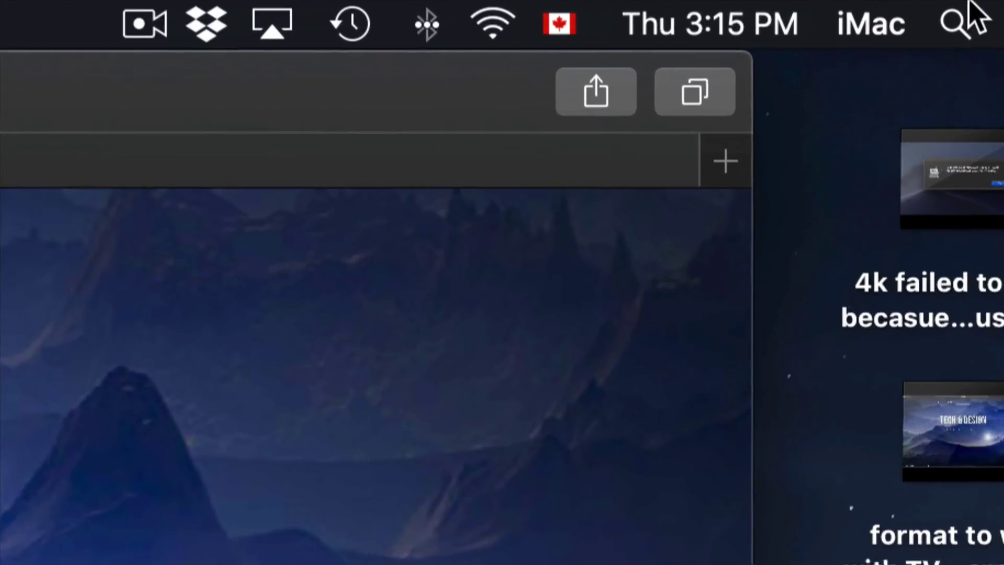
left_click(956, 24)
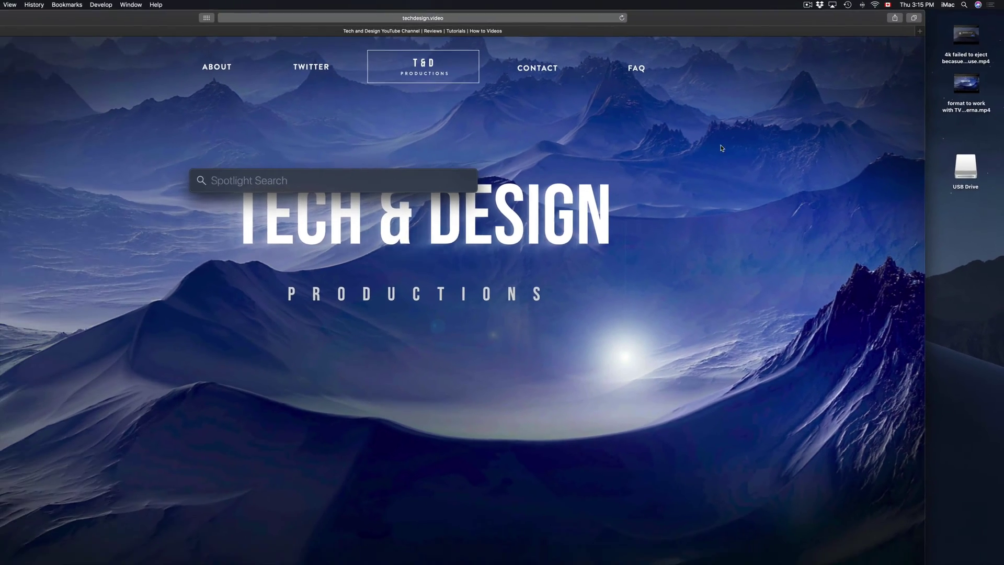
type("disk utility")
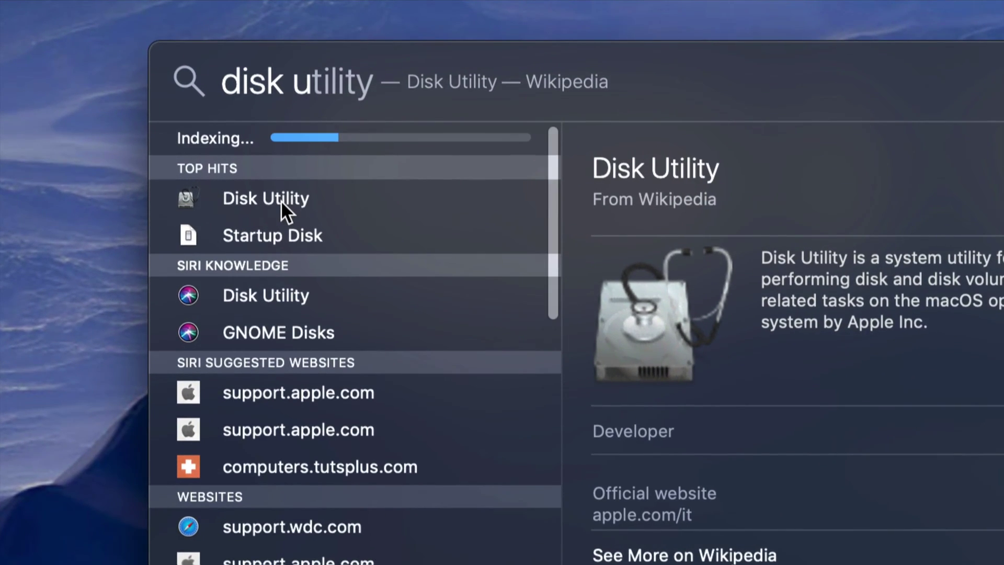
left_click(295, 203)
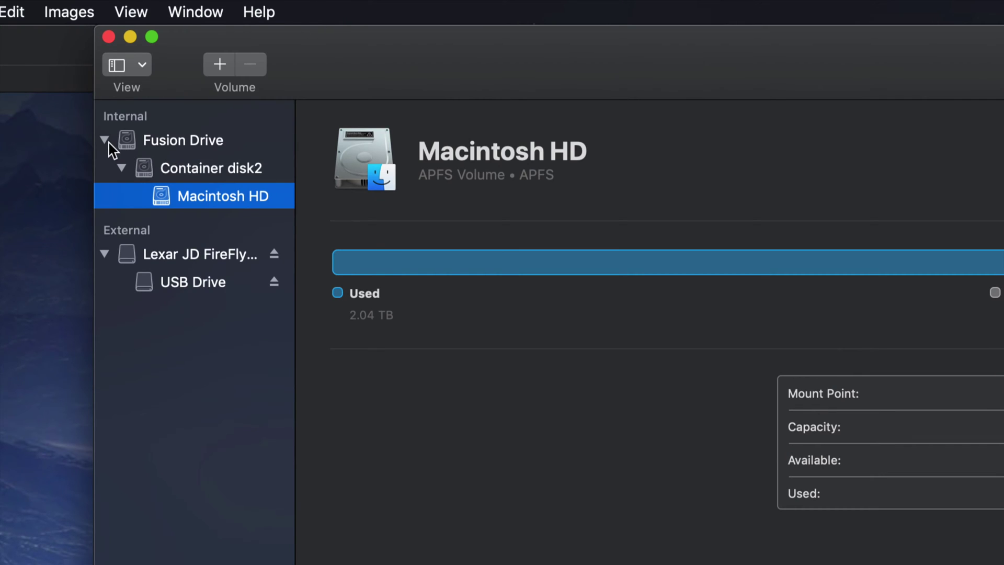
Step: Collapse Fusion Drive and select the Lexar JD FireFly Media disk after checking its USB Drive volume
left_click(105, 140)
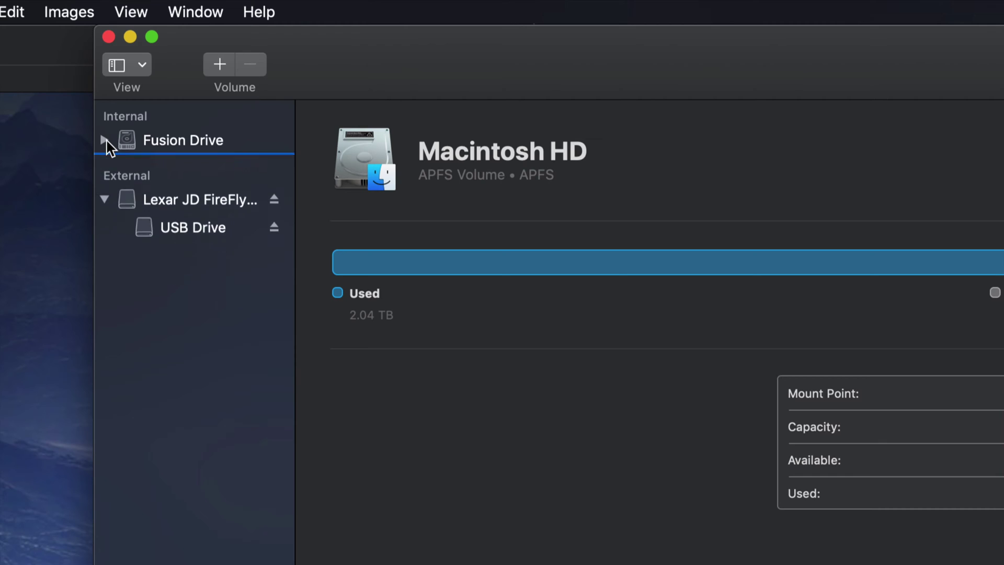
left_click(104, 197)
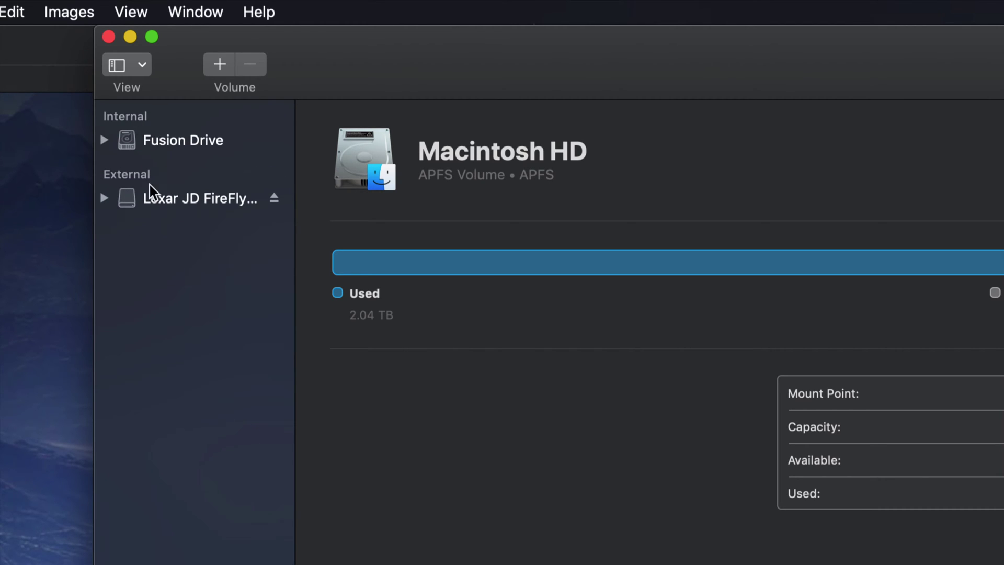
left_click(181, 202)
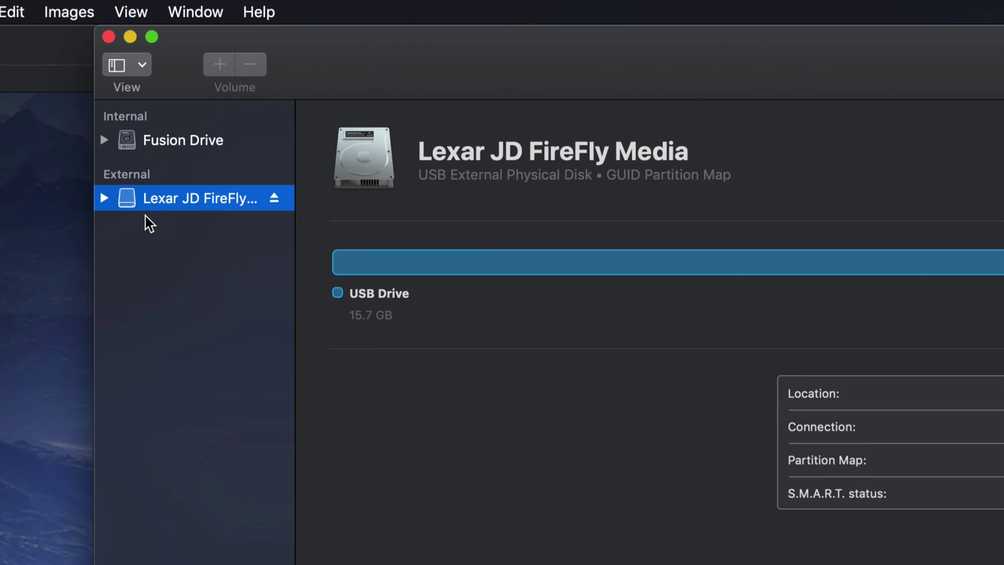
left_click(105, 199)
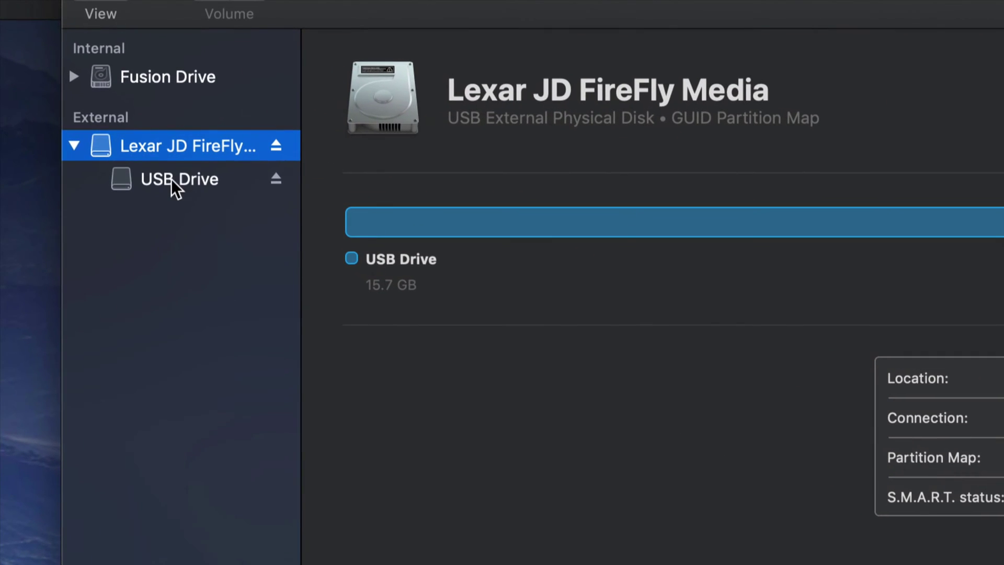
left_click(171, 180)
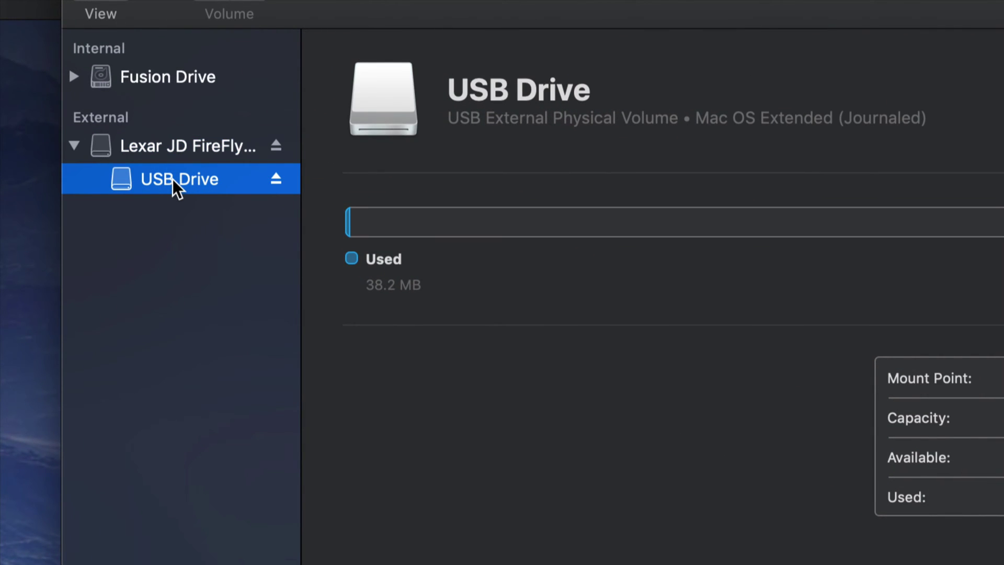
left_click(200, 147)
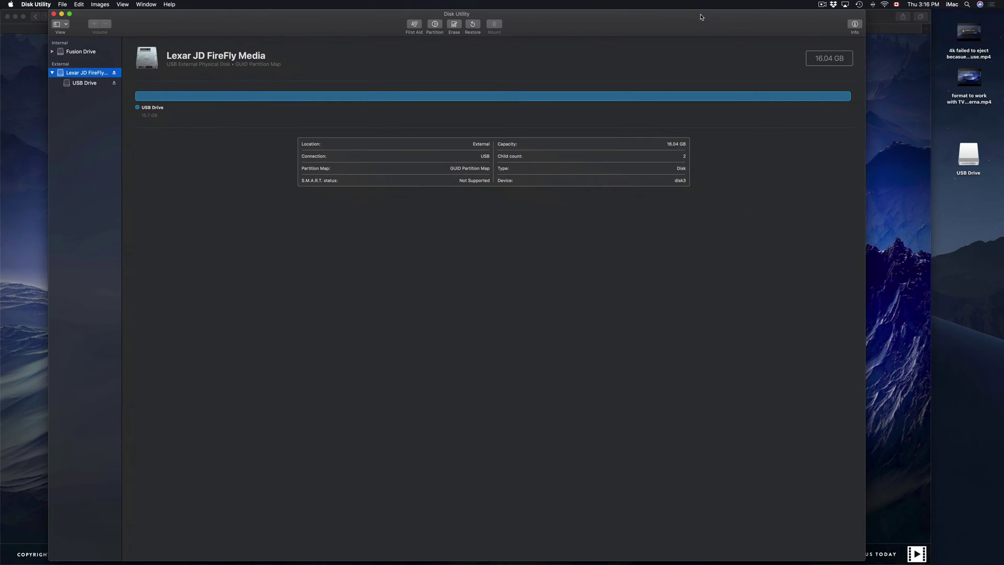
Step: Shrink the Disk Utility window to about half width and move it right
left_click_drag(861, 9, 527, 89)
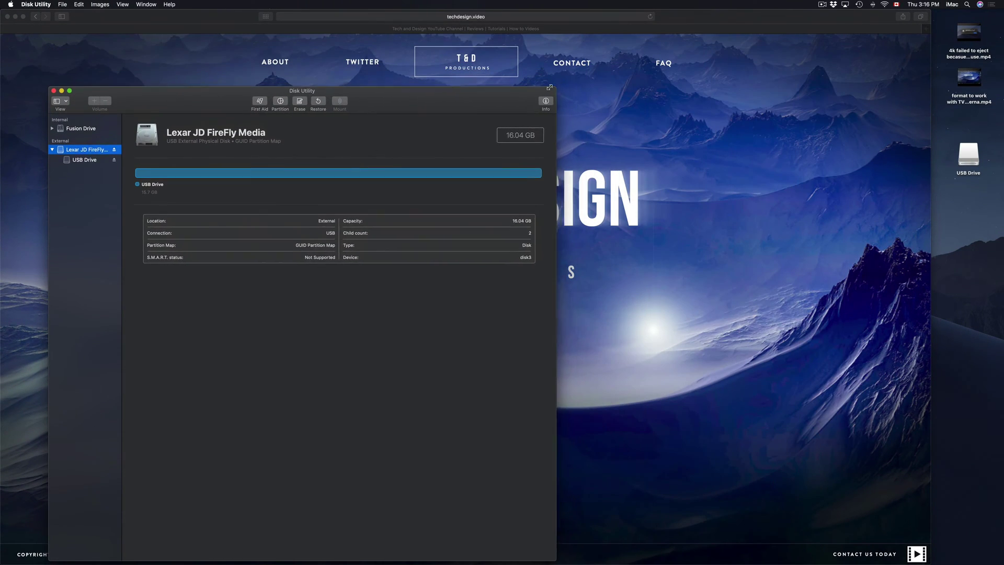
left_click_drag(402, 101, 540, 101)
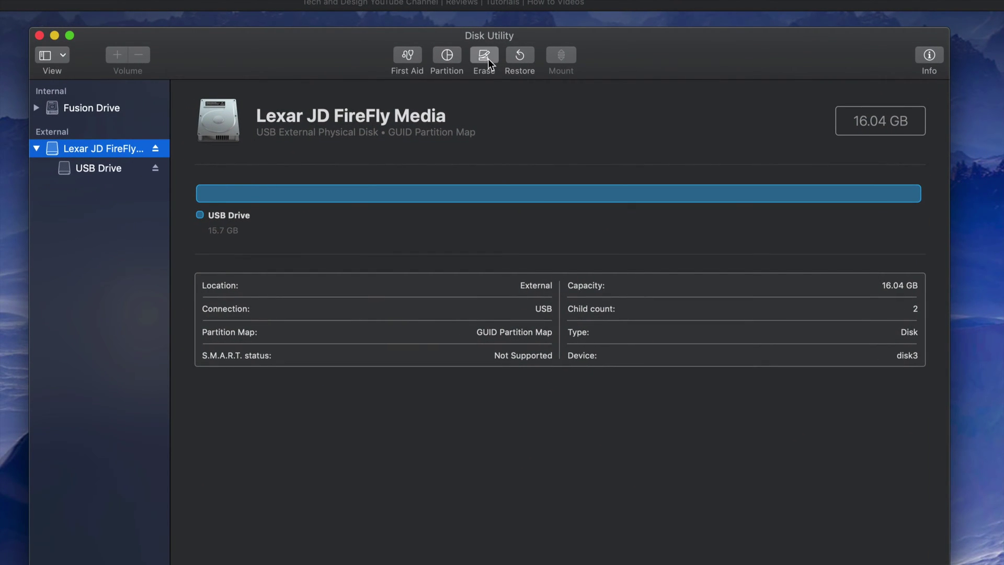
left_click(488, 59)
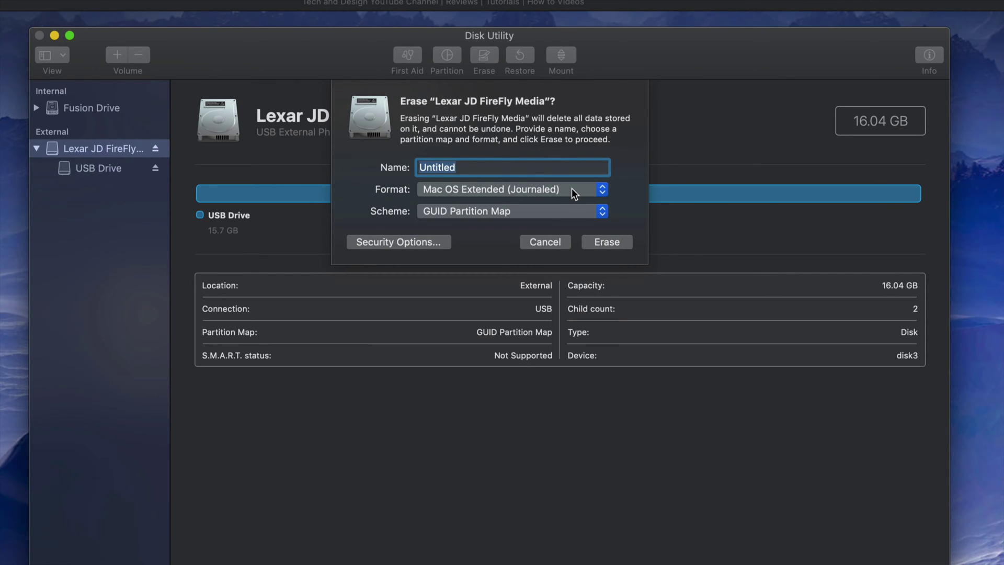
Step: Erase the Lexar disk as ExFAT with the volume name 'Mac Pc'
left_click(602, 193)
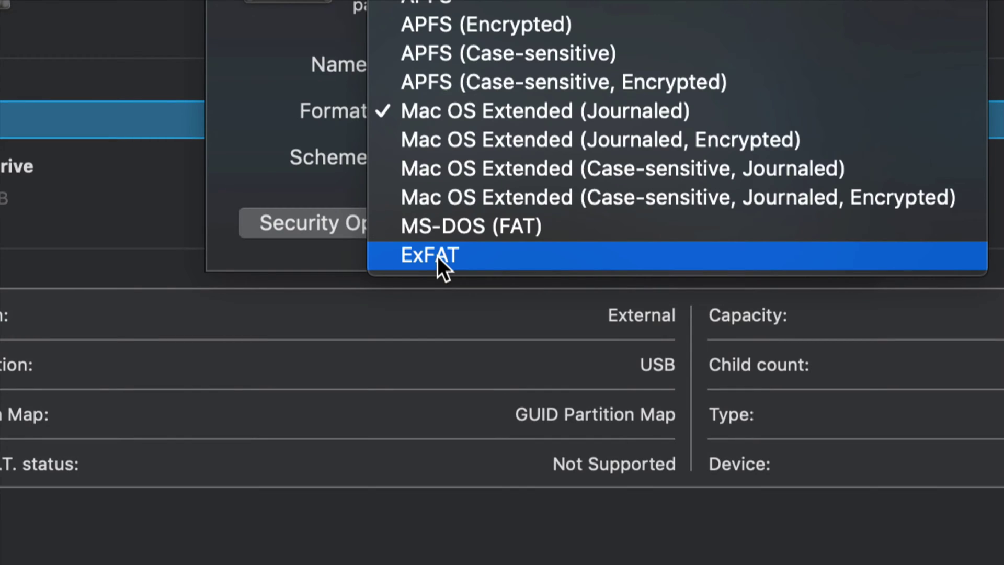
left_click(469, 258)
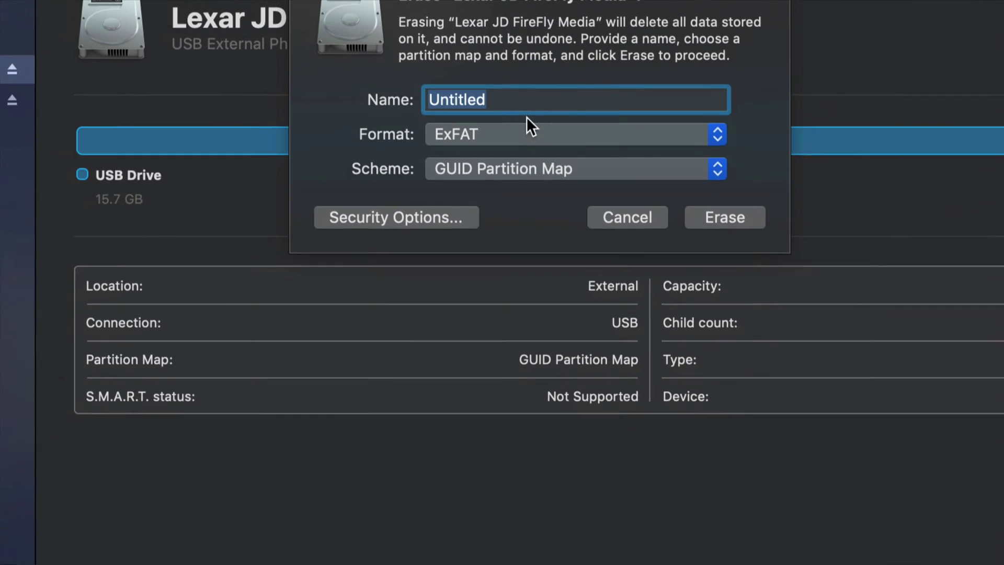
left_click(523, 103)
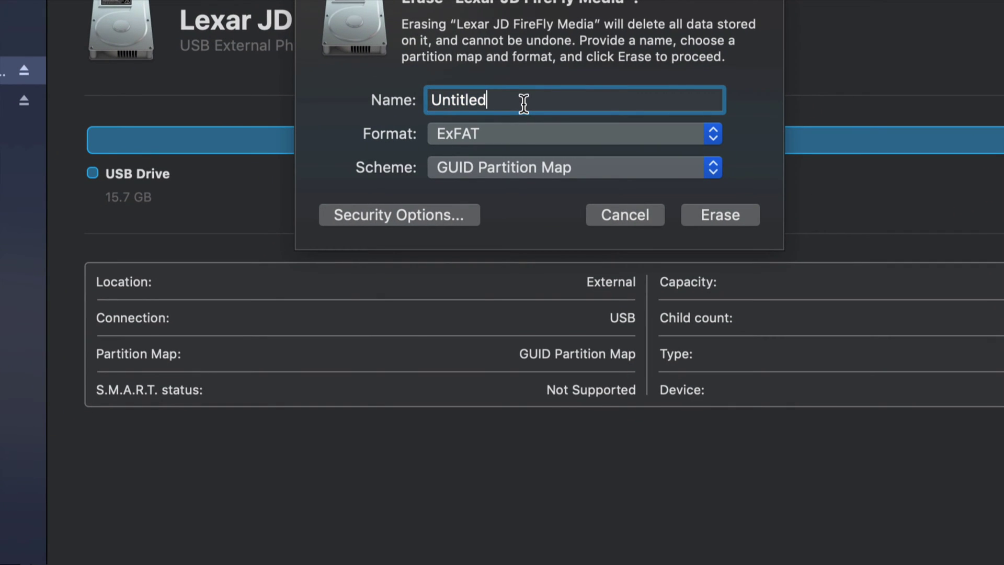
double_click(523, 103)
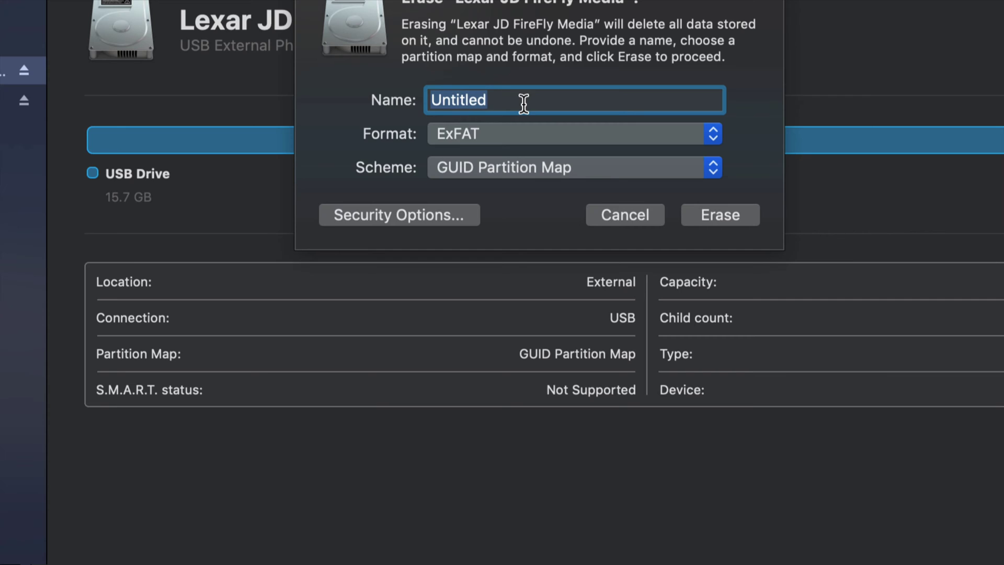
type("Mac O")
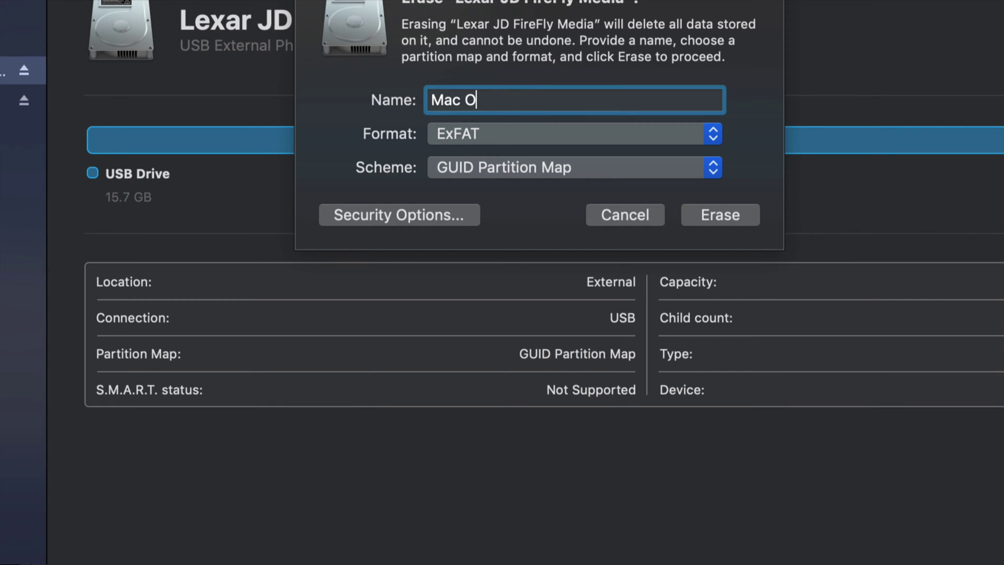
key("BackSpace")
type("Pc")
left_click(745, 214)
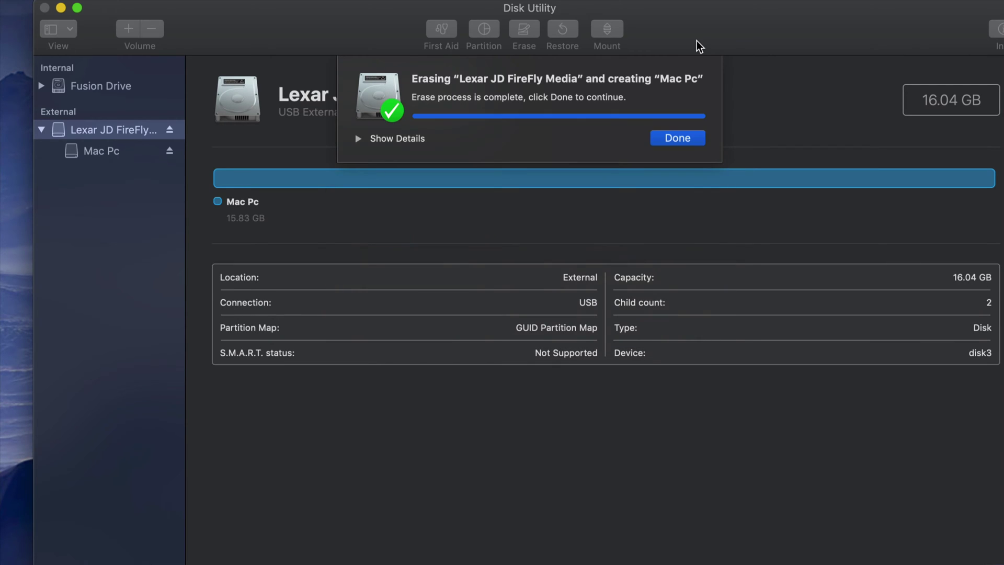
Step: Dismiss the erase report, move the Mac Pc desktop icon higher, and refocus Disk Utility
left_click(679, 138)
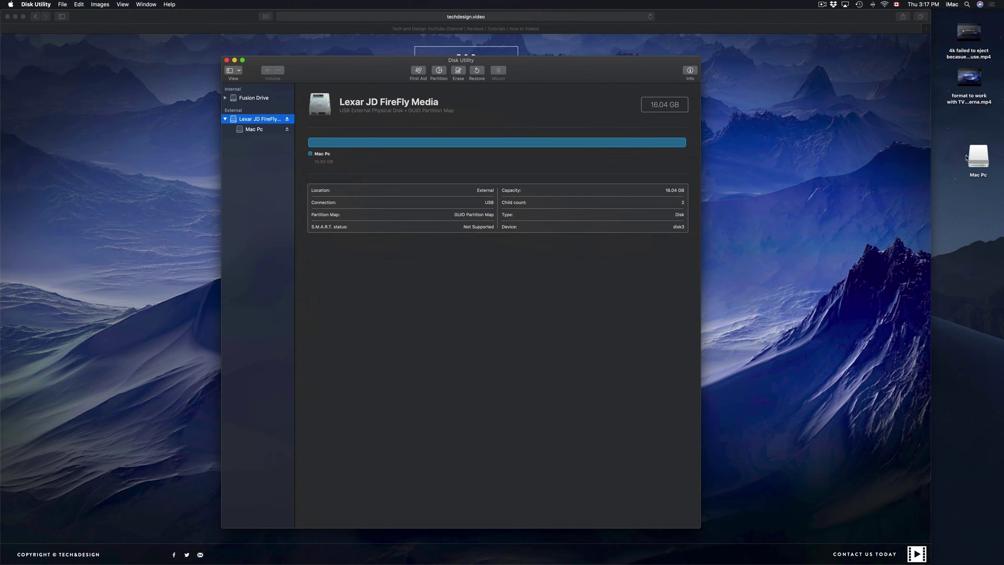
left_click_drag(980, 154, 978, 137)
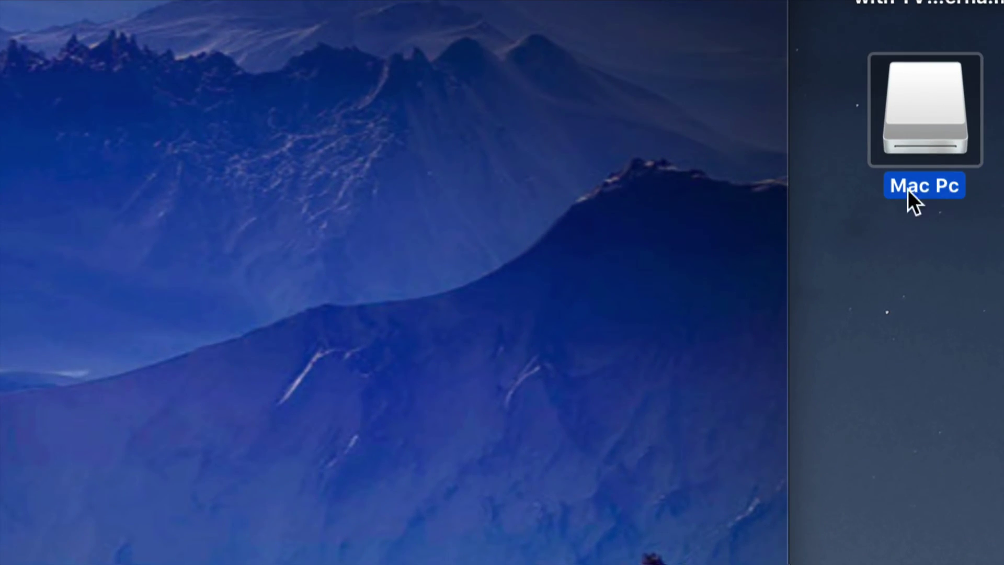
left_click(878, 225)
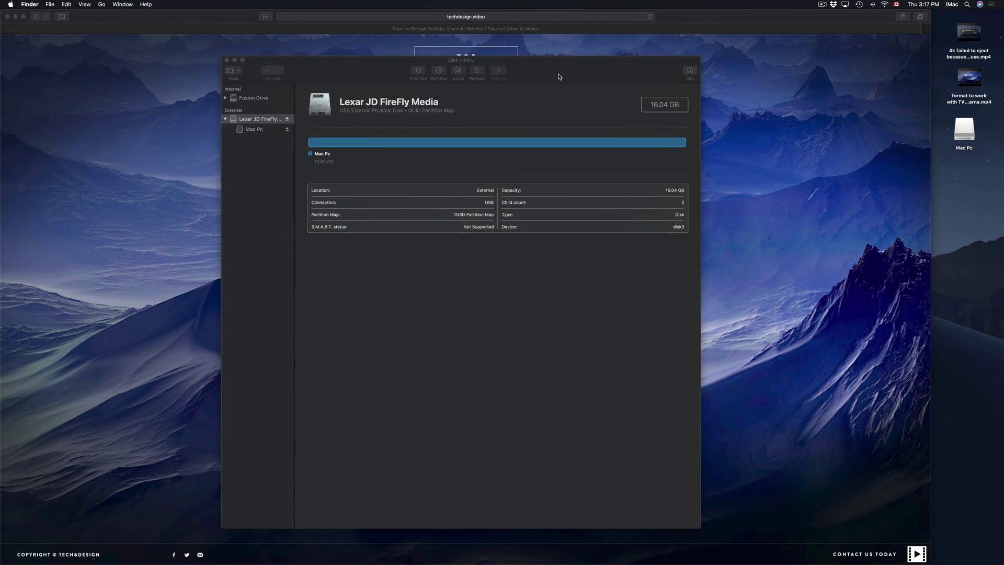
left_click(559, 77)
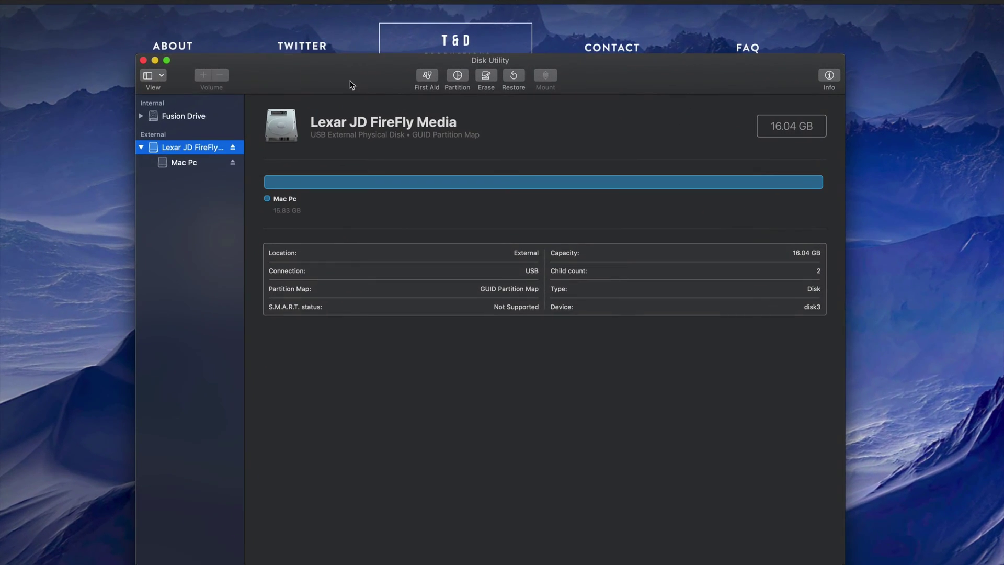
right_click(351, 85)
left_click(567, 80)
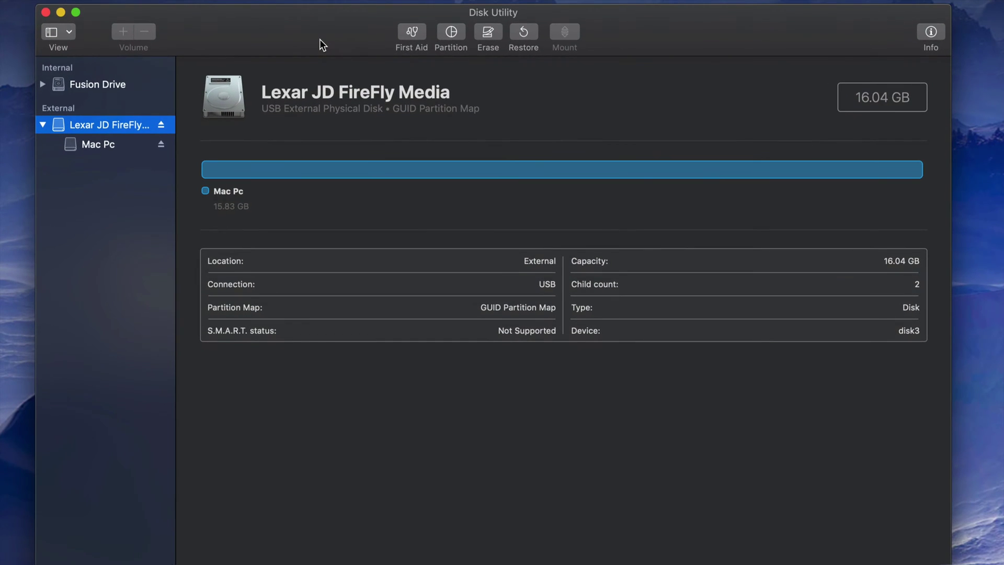
Step: In the Erase sheet, try ExFAT format with the Master Boot Record scheme
left_click(489, 34)
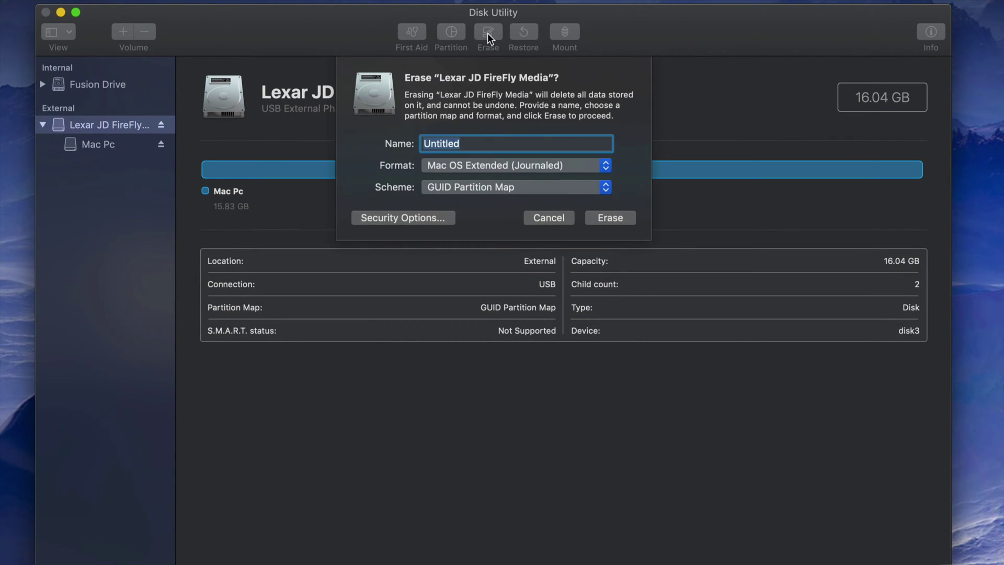
left_click(606, 188)
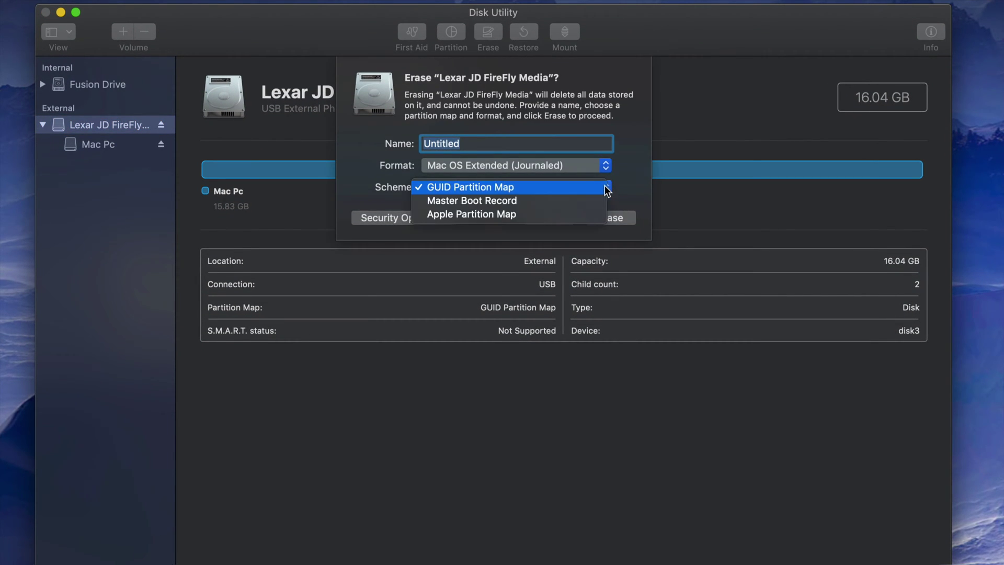
left_click(636, 175)
left_click(606, 166)
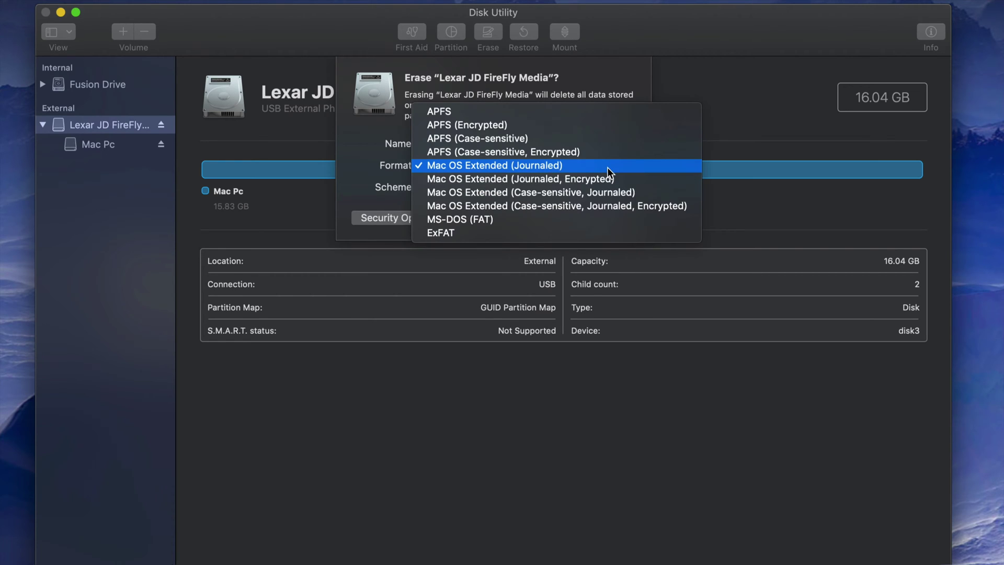
left_click(510, 232)
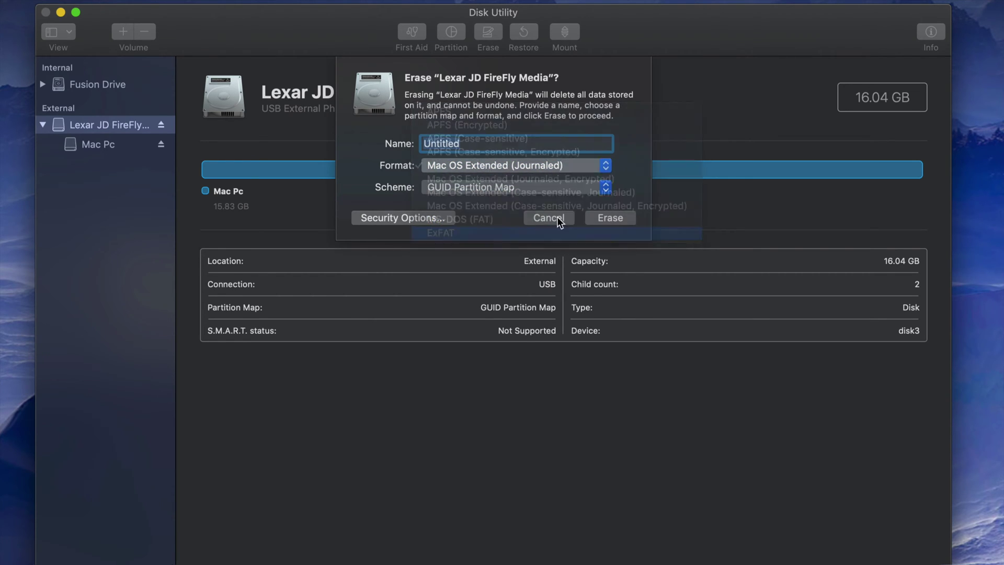
left_click(600, 189)
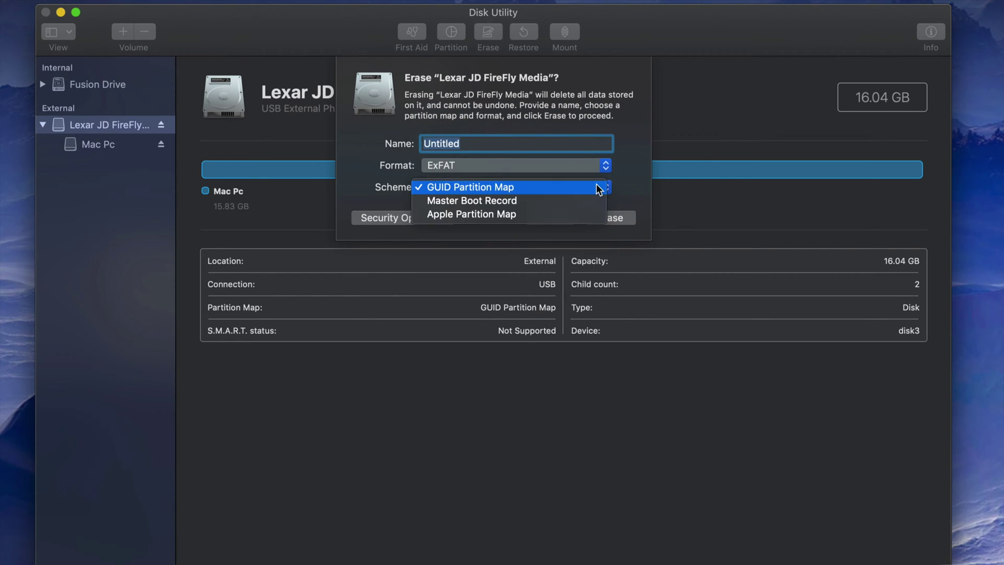
left_click(493, 202)
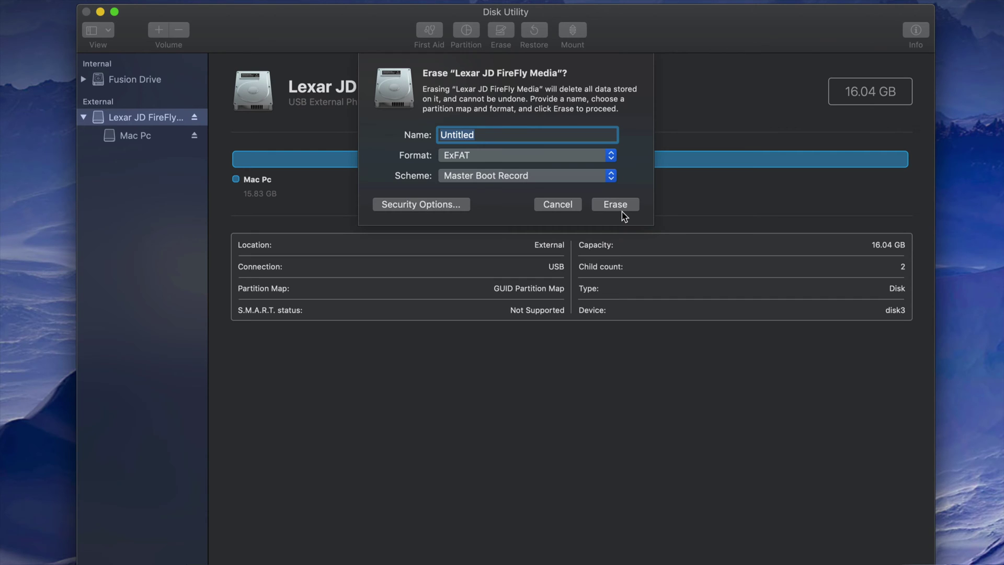
Step: Switch to Mac OS Extended (Journaled) format with the GUID Partition Map scheme
left_click(611, 156)
left_click(590, 123)
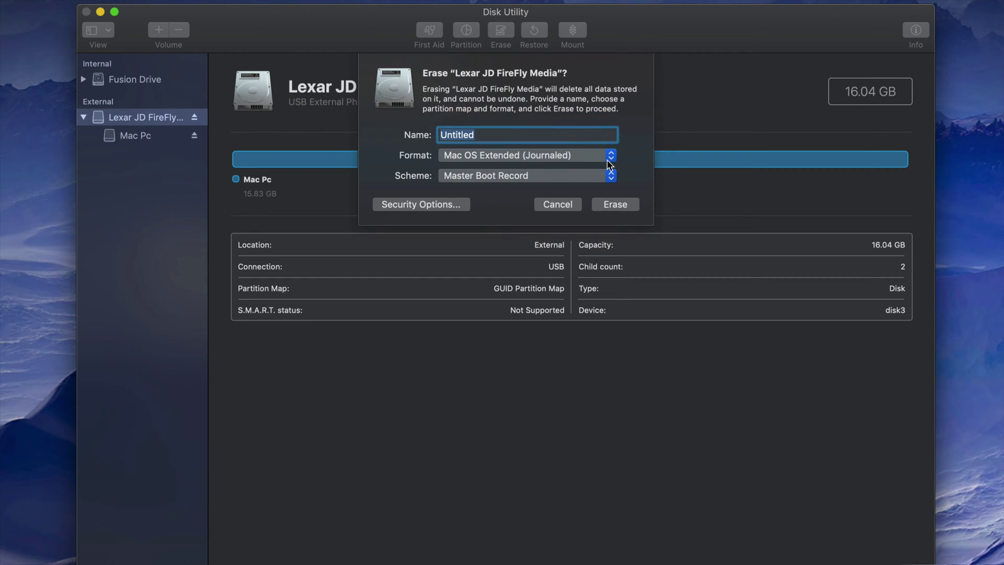
left_click(611, 175)
left_click(555, 163)
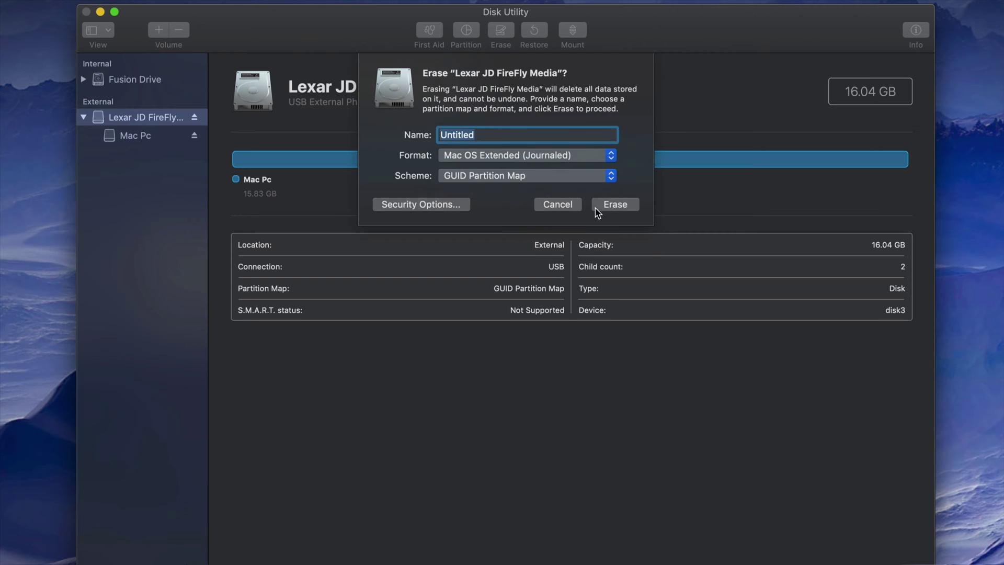
left_click(611, 157)
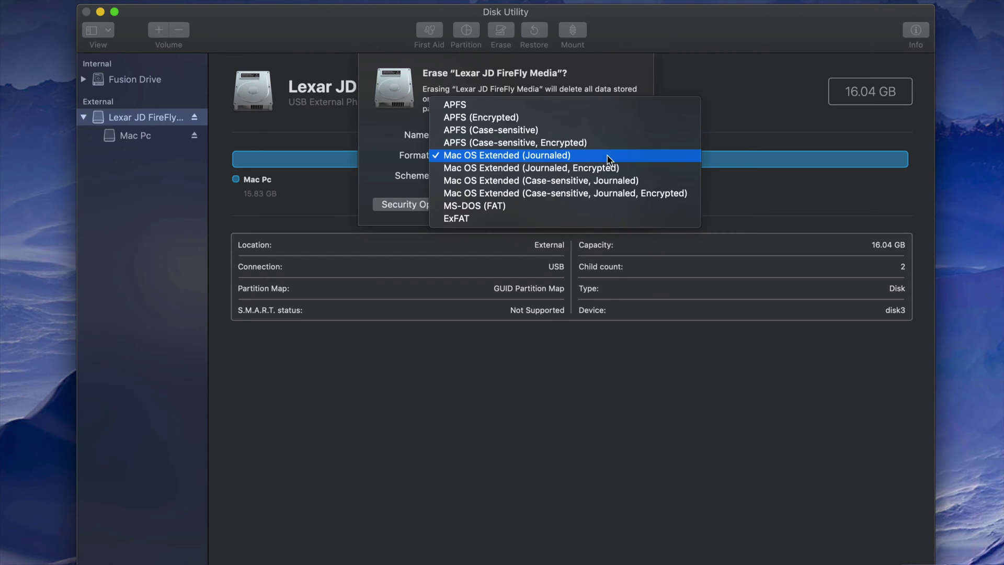
left_click(610, 159)
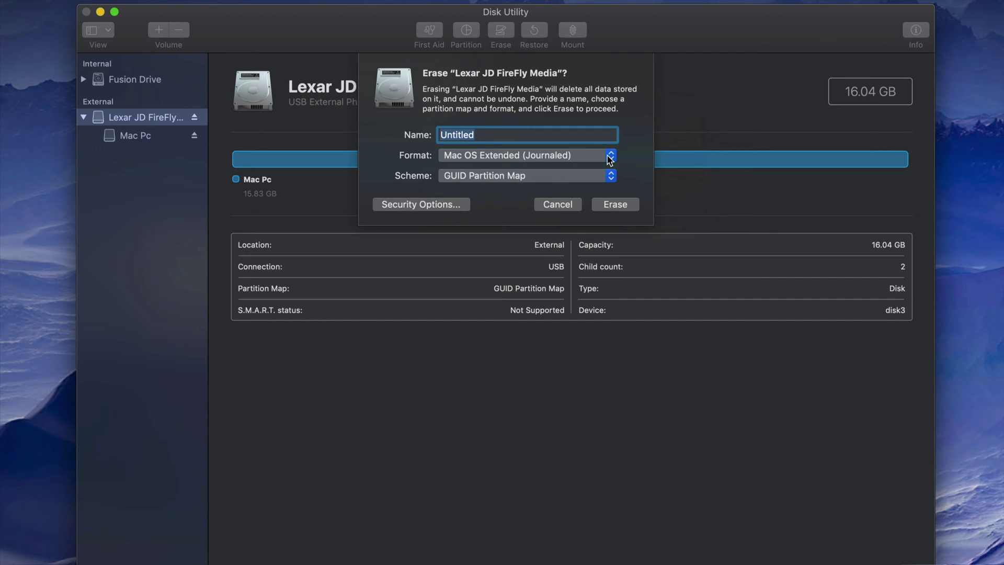
left_click(610, 156)
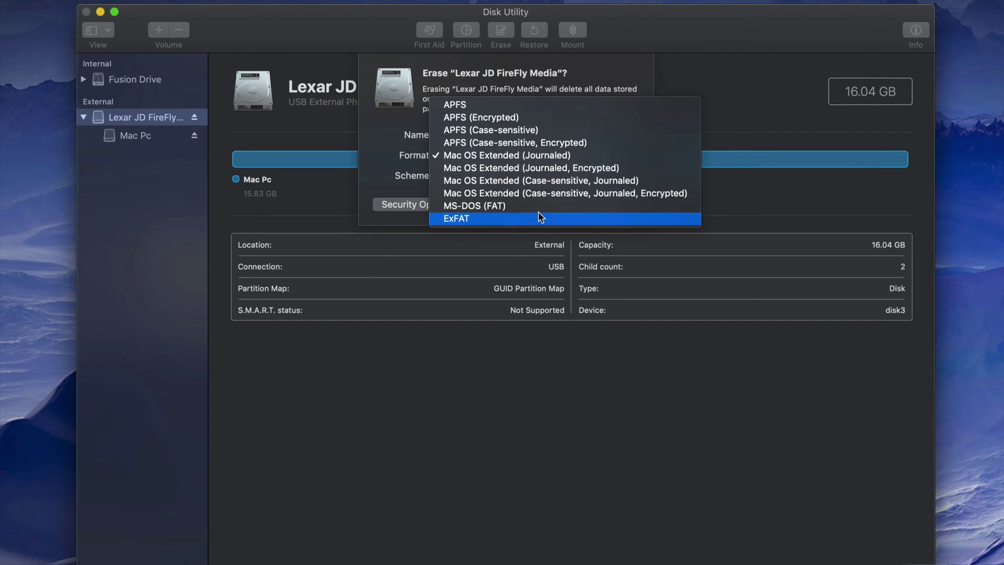
key("Escape")
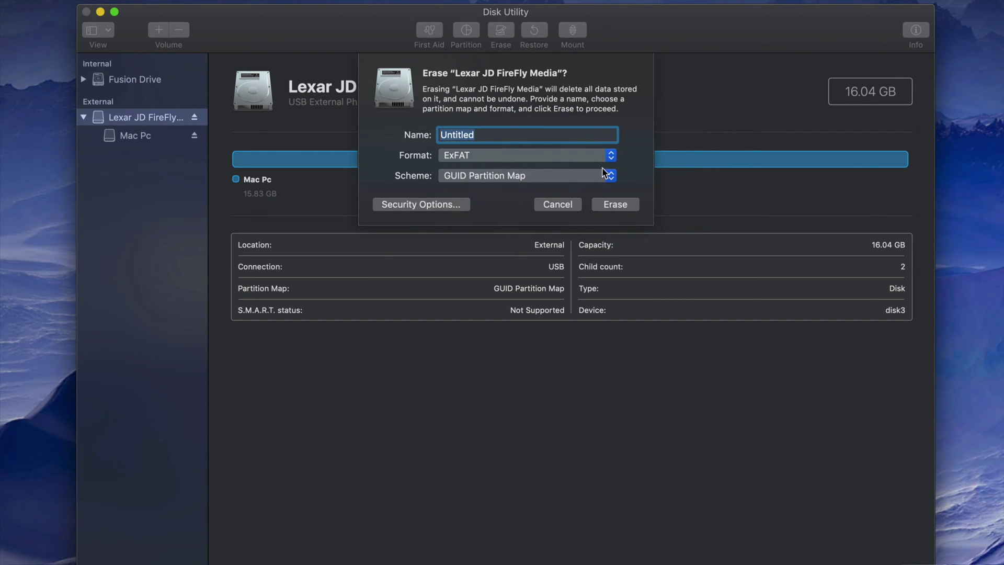
left_click(611, 156)
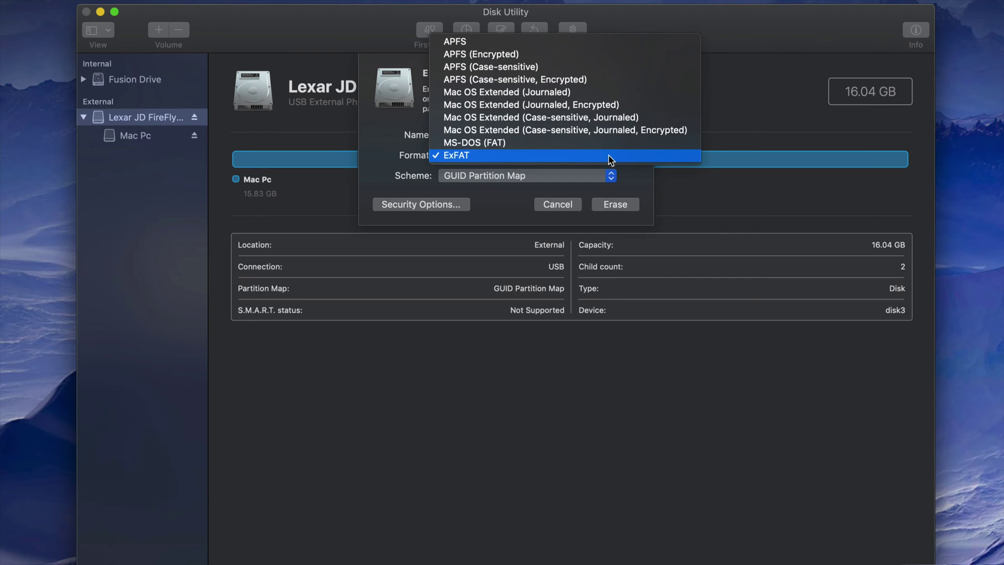
left_click(613, 96)
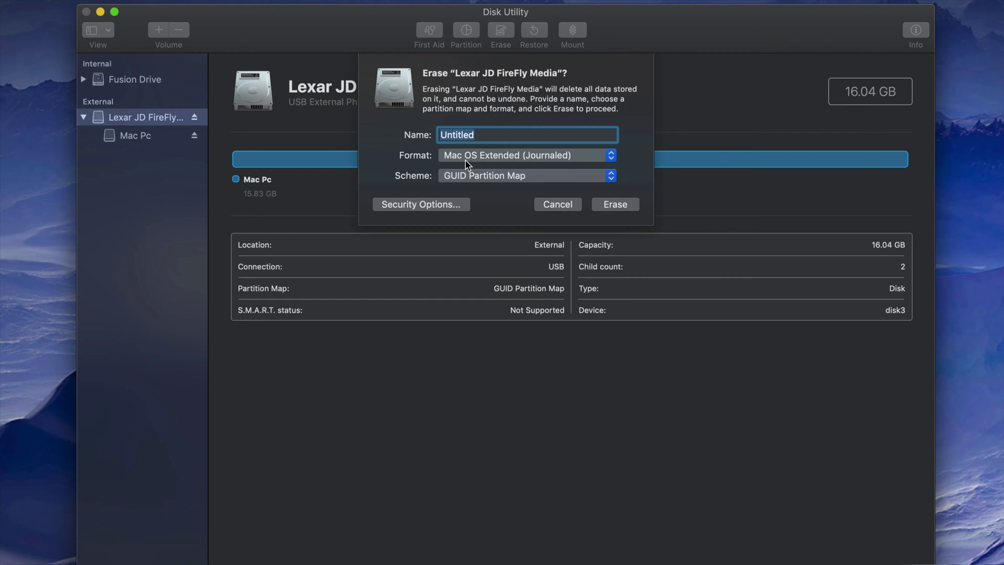
Step: Erase the drive with these settings and dismiss the finished report
left_click(616, 205)
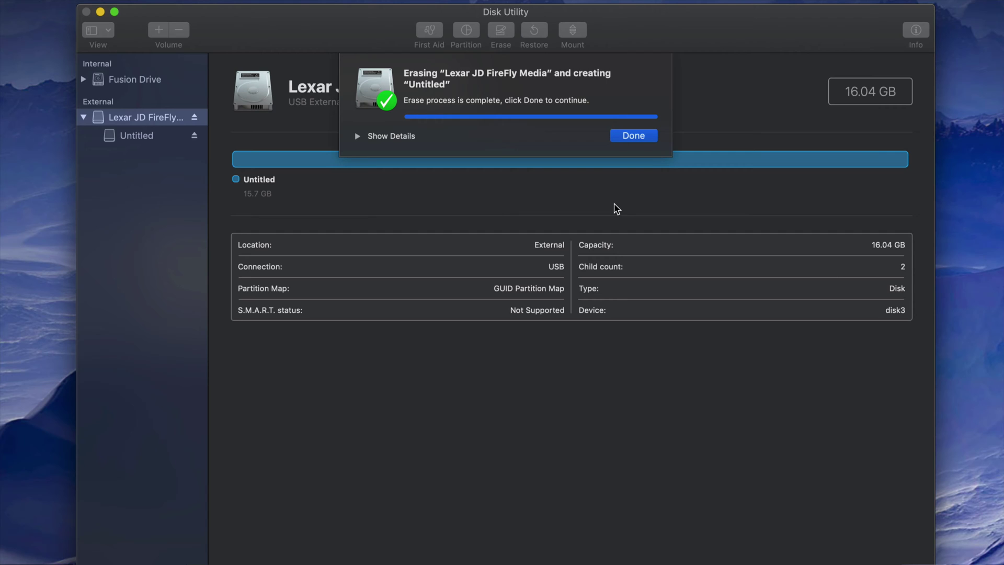
left_click(629, 137)
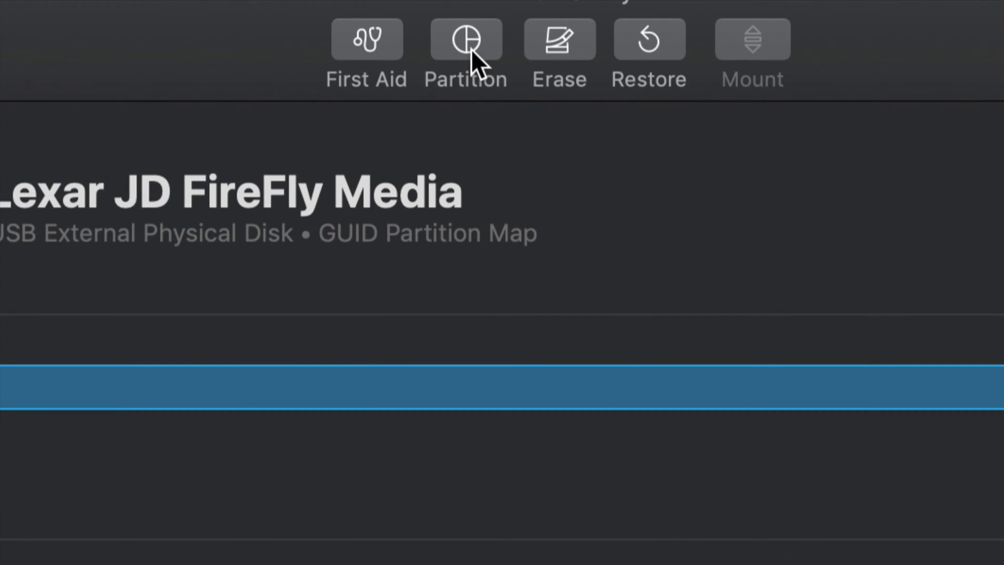
left_click(471, 47)
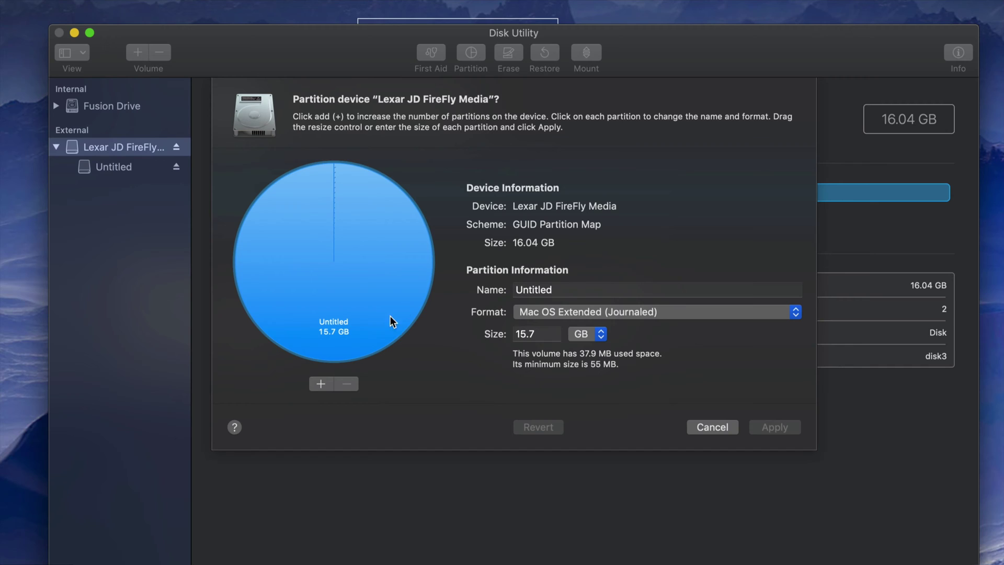
Step: Add a second partition named 'PC & MAC', formatted ExFAT, sized to about 3.9 GB
left_click(321, 385)
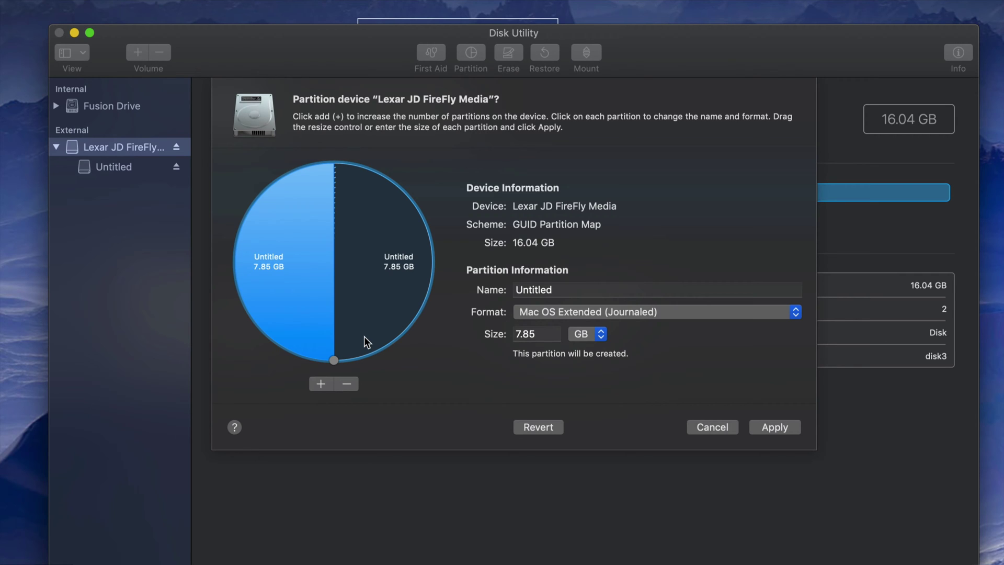
left_click_drag(335, 359, 412, 260)
left_click(566, 291)
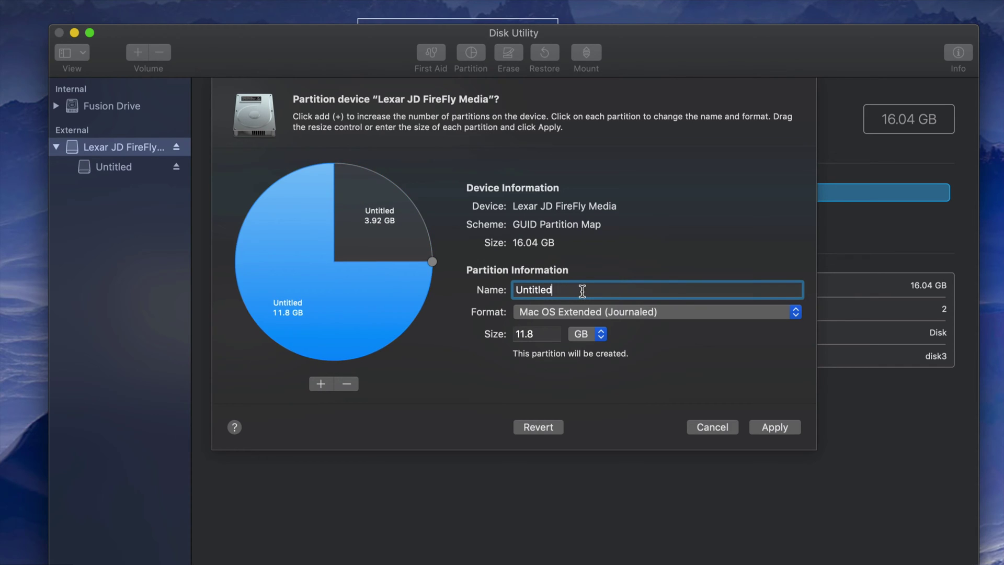
left_click_drag(582, 292, 503, 290)
type("PC ")
type("&")
key("BackSpace")
type("& MAC")
left_click(668, 311)
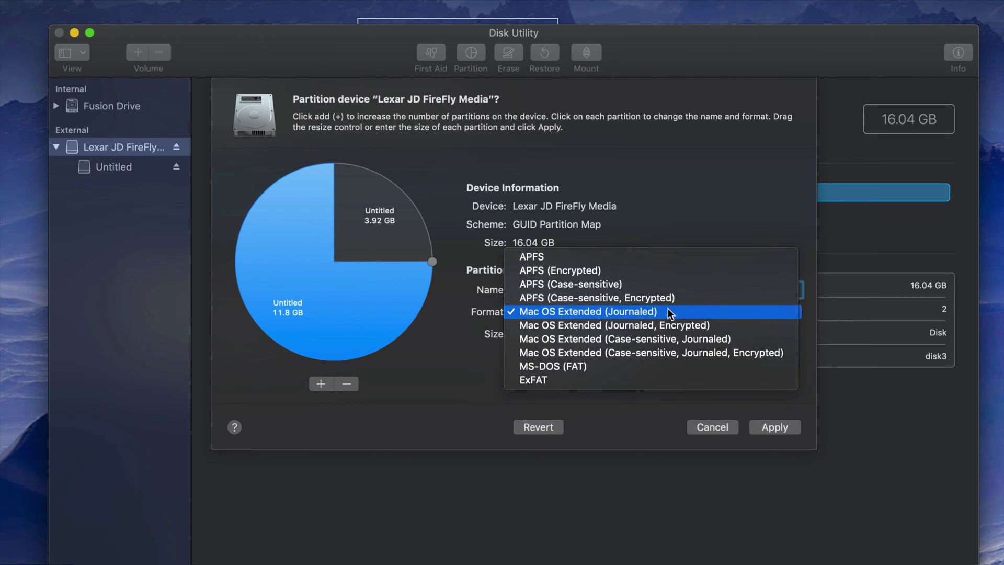
left_click(579, 378)
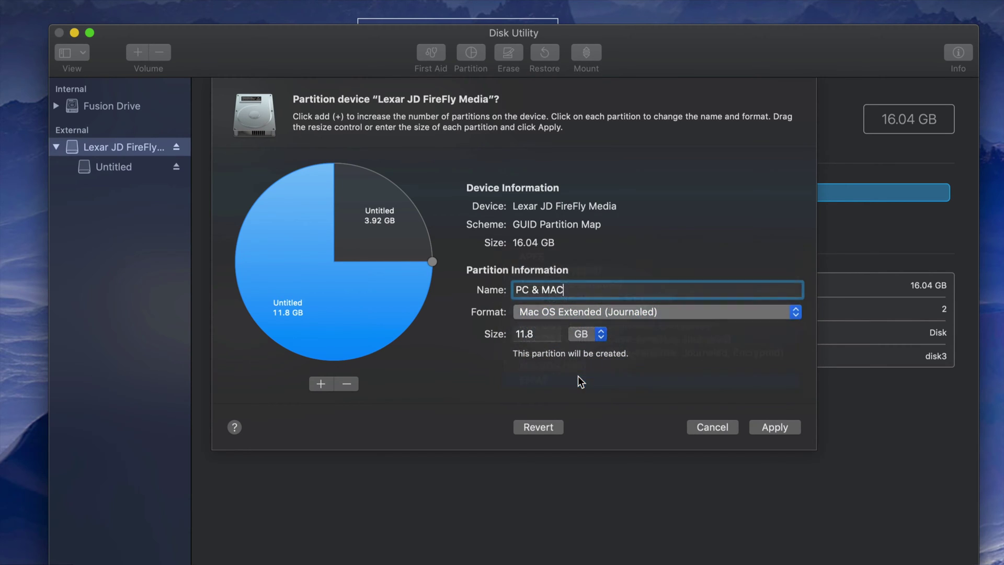
left_click_drag(431, 261, 246, 259)
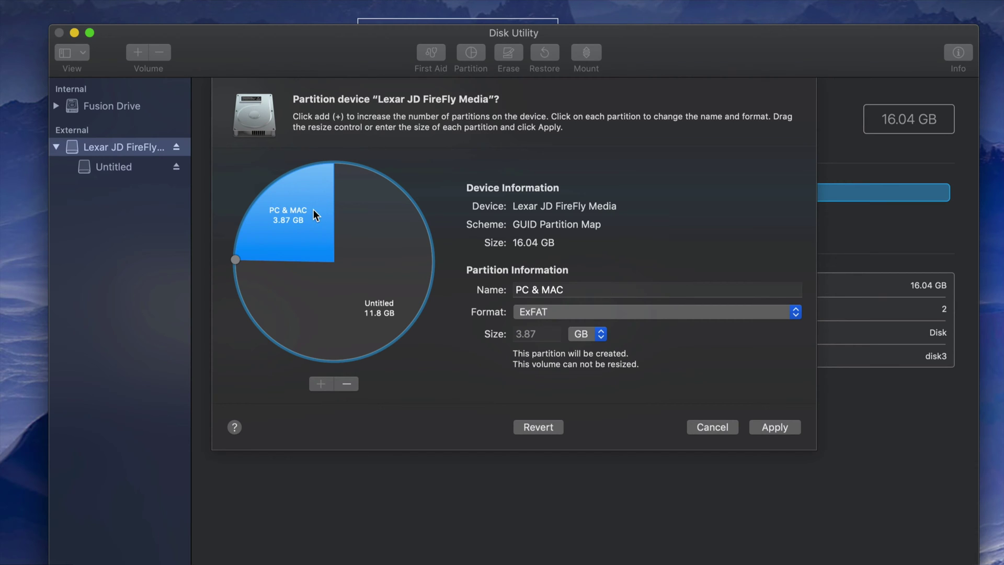
Step: Rename the other partition to 'MAC', then apply and confirm the partition layout
left_click(387, 293)
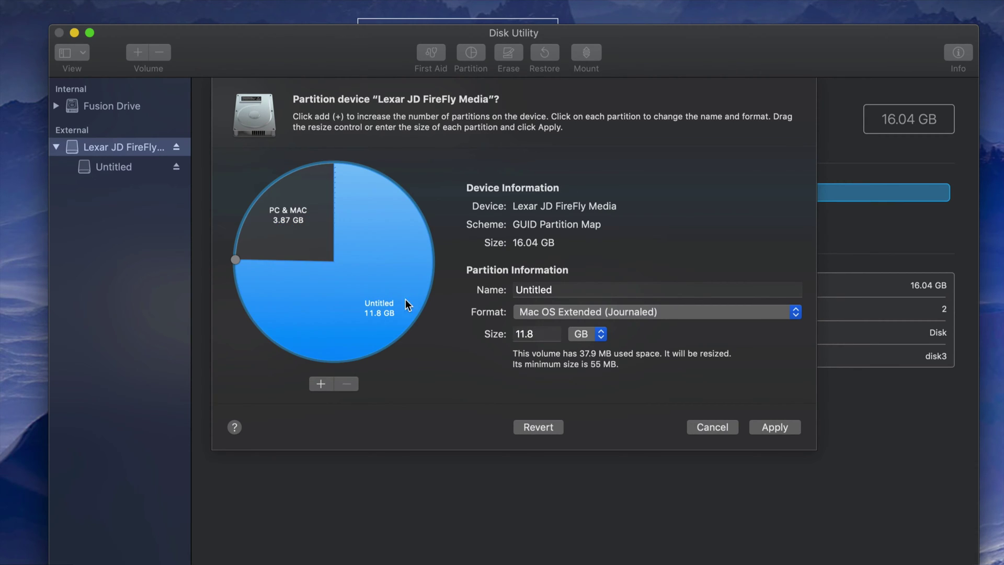
left_click_drag(567, 289, 512, 289)
type("MAC")
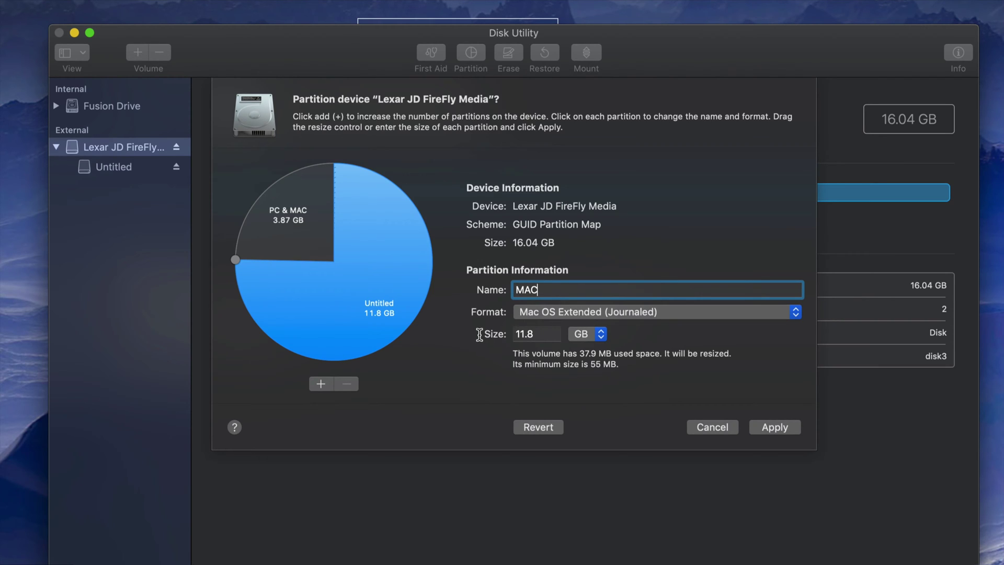
left_click(305, 242)
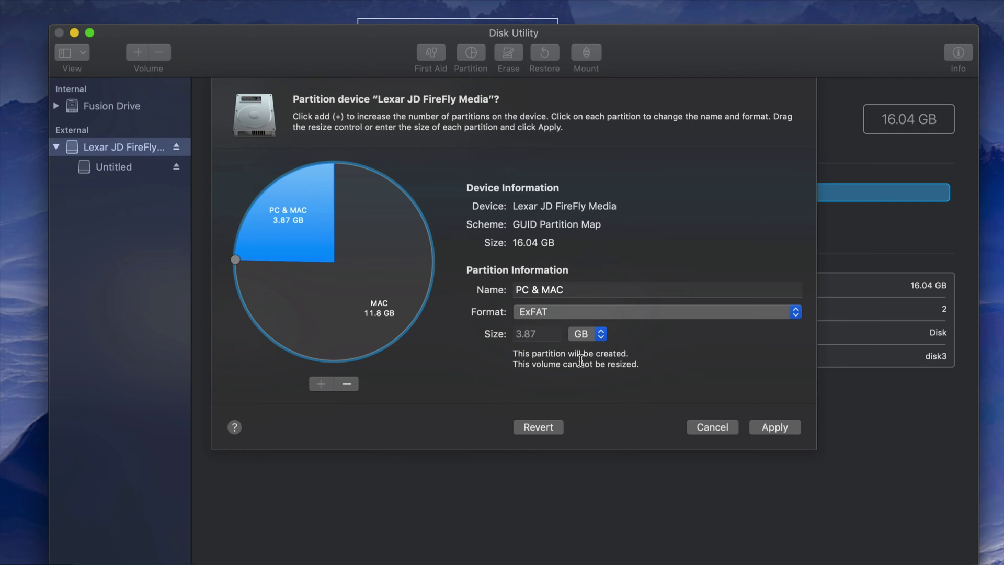
left_click(771, 427)
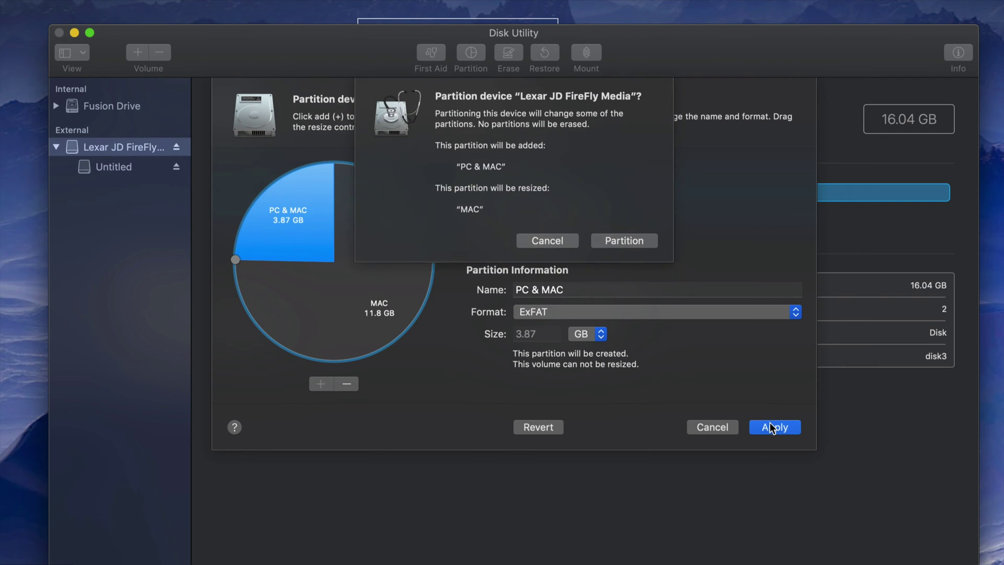
left_click(623, 241)
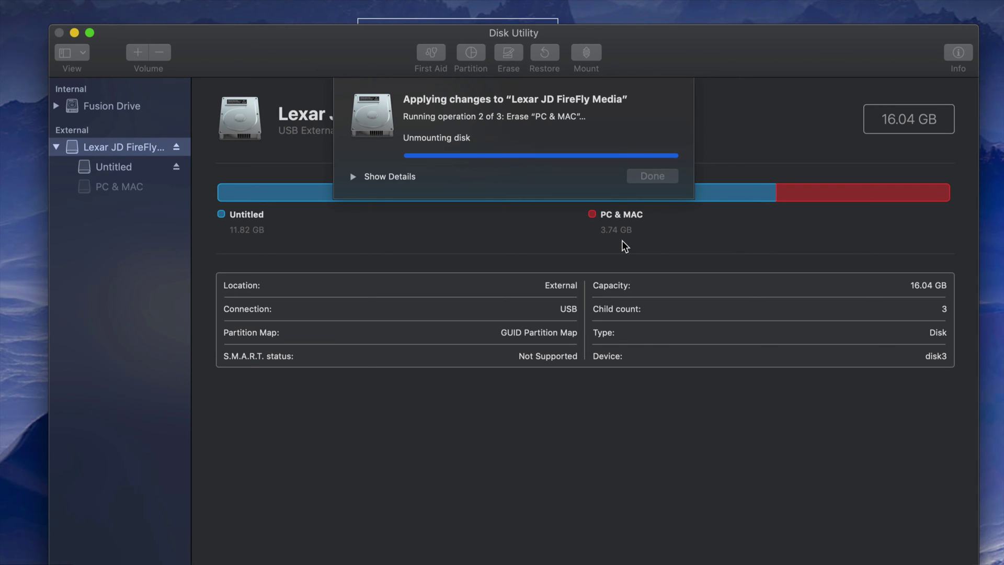
Step: Wait for the partitioning to reach Operation successful and dismiss the notice
left_click_drag(673, 61, 671, 57)
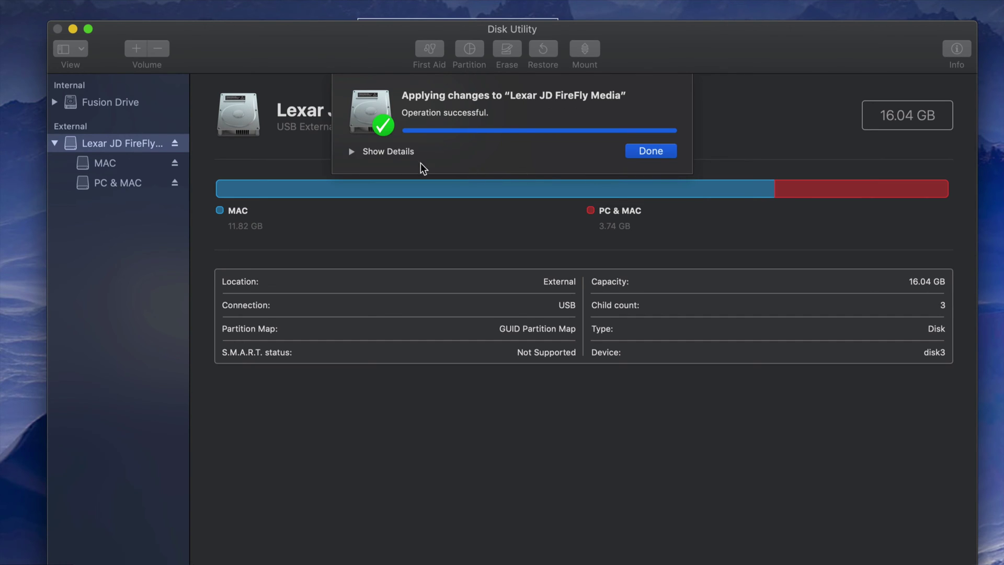
left_click(654, 153)
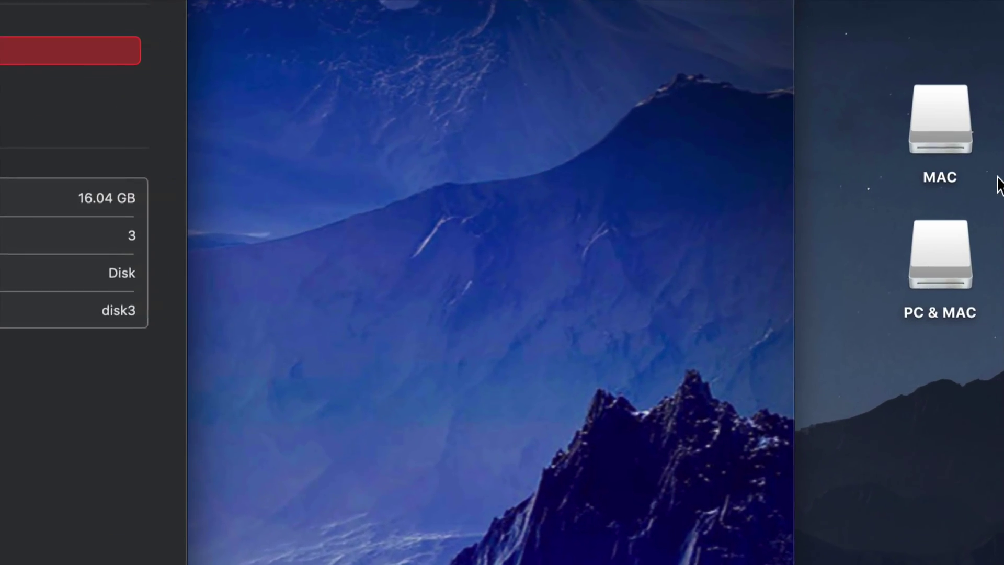
Step: Open the MAC and PC & MAC drive windows and arrange them side by side
left_click(951, 277)
left_click(936, 124)
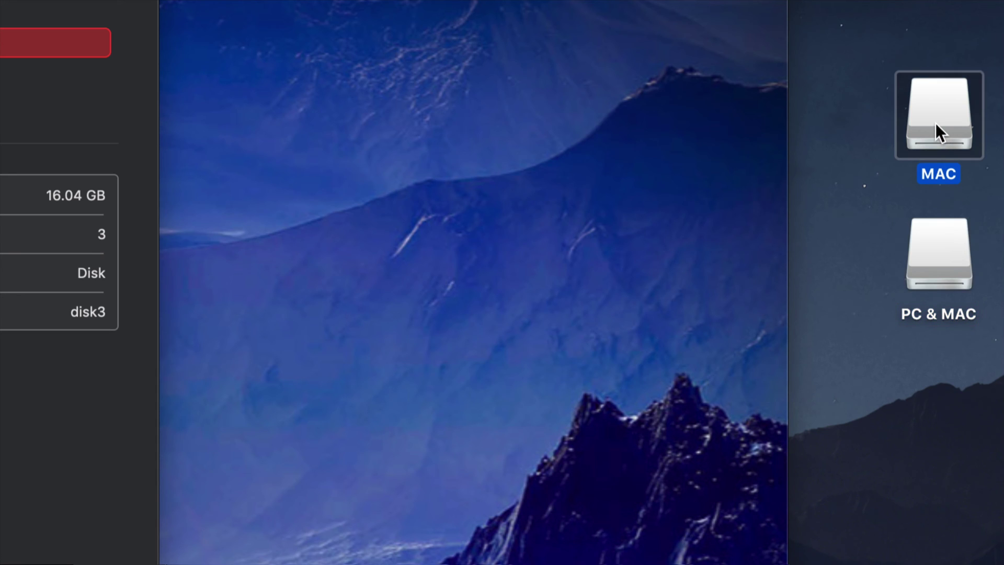
left_click(927, 130)
left_click(937, 248)
left_click(936, 181)
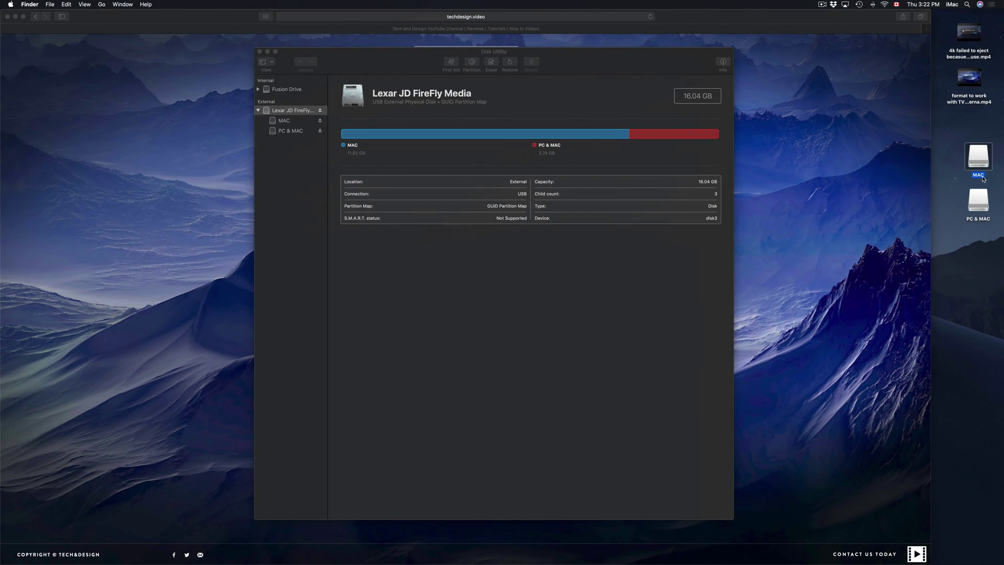
left_click(960, 155)
left_click(981, 159)
double_click(981, 159)
double_click(979, 203)
left_click_drag(400, 118, 609, 115)
left_click_drag(401, 118, 310, 142)
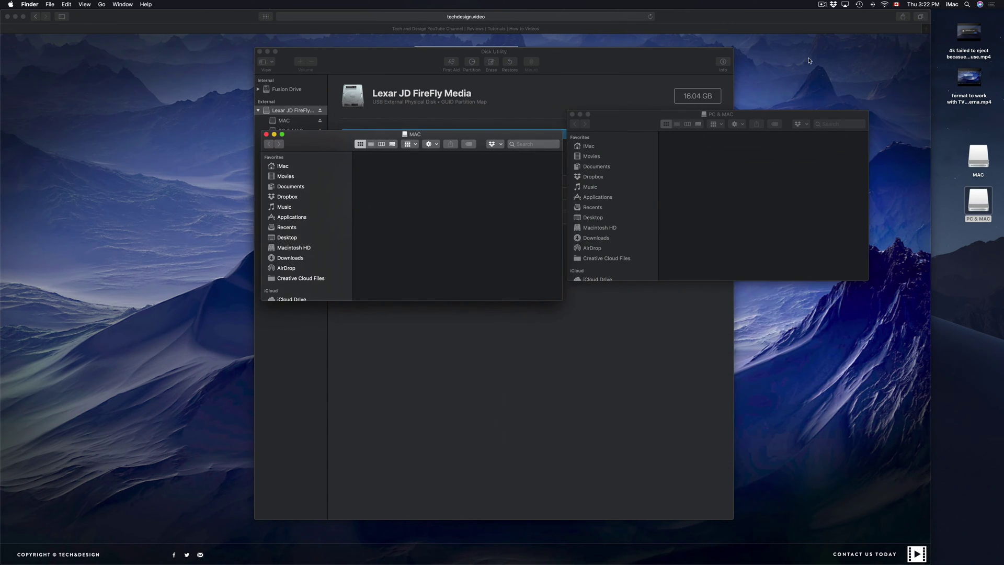
Step: Copy the failed-eject video to MAC, and the format-for-TV and failed-eject videos to PC & MAC
left_click(963, 33)
left_click_drag(964, 33, 419, 188)
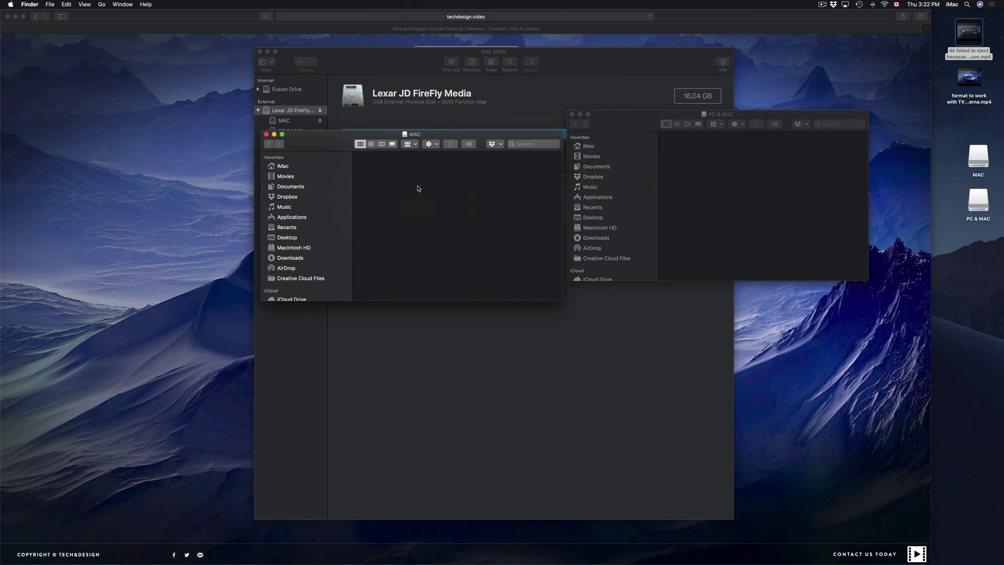
left_click_drag(964, 77, 708, 166)
left_click_drag(975, 38, 792, 175)
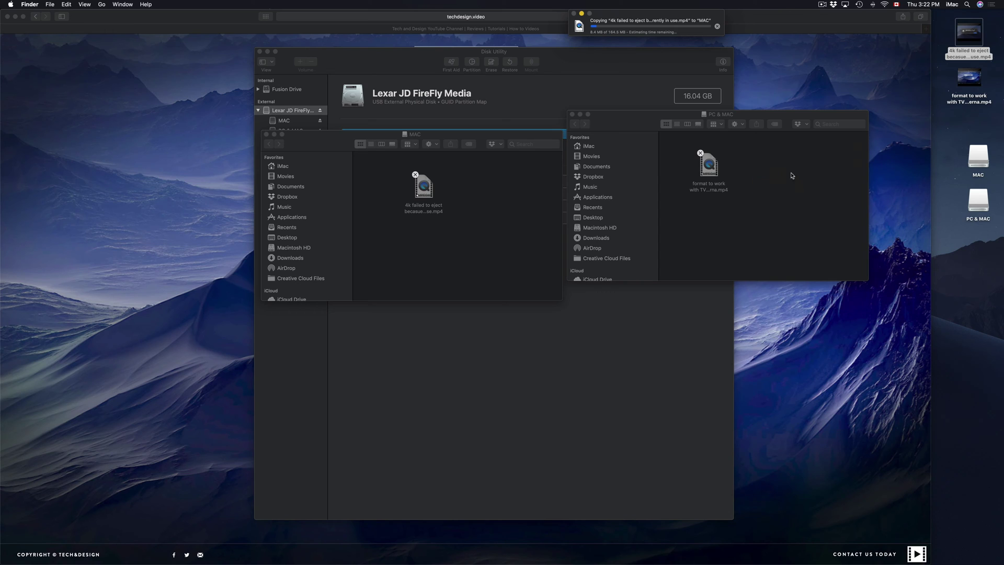
left_click_drag(629, 128, 631, 171)
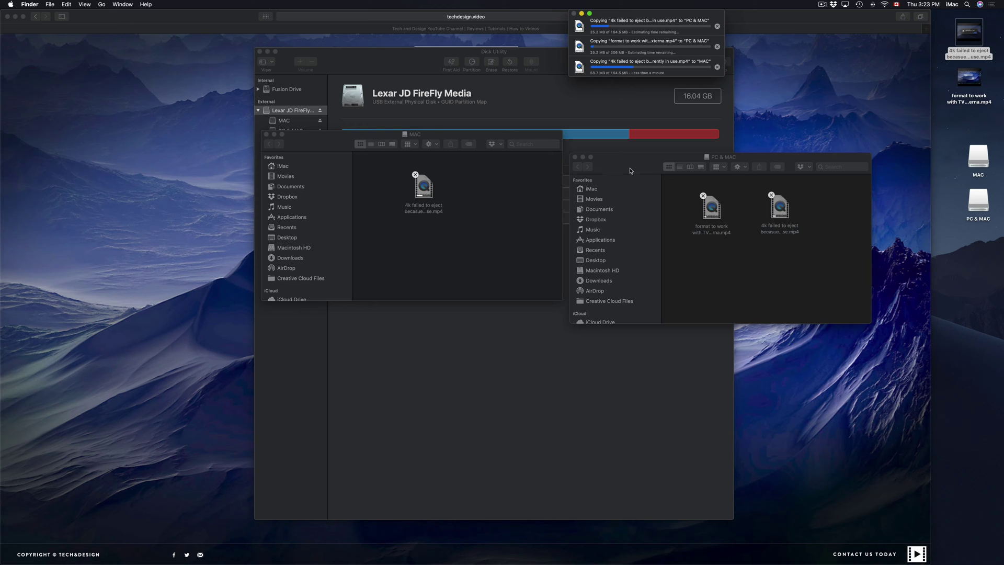
left_click(462, 209)
left_click_drag(349, 149, 367, 181)
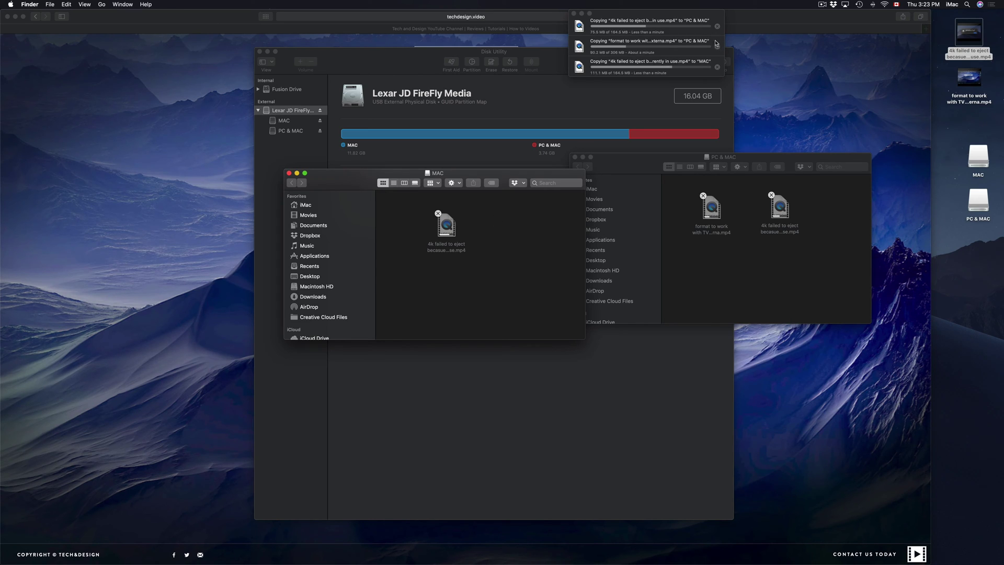
Step: Stop all three file copies and close both drive windows
left_click_drag(695, 17, 652, 82)
left_click(674, 89)
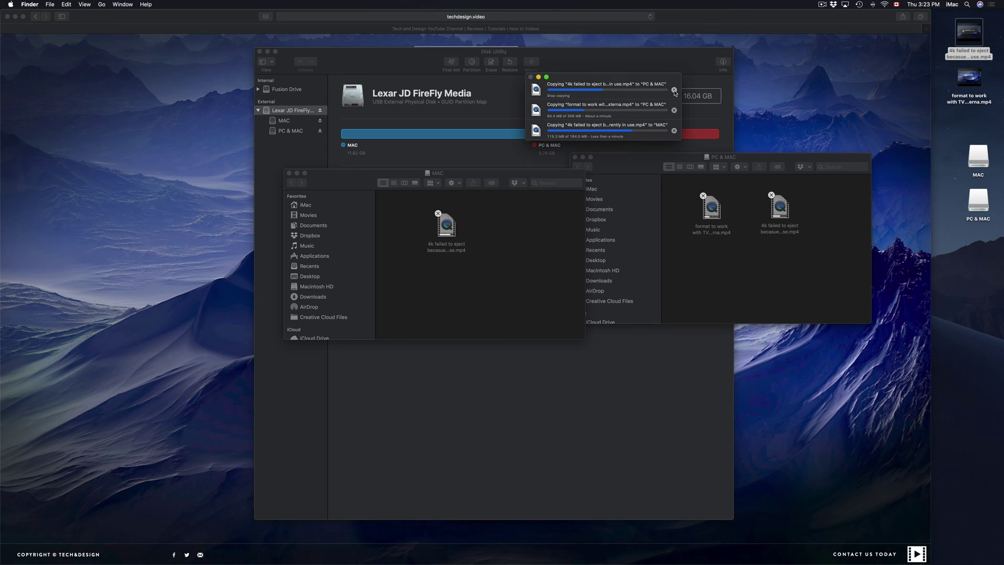
left_click(674, 111)
left_click(674, 131)
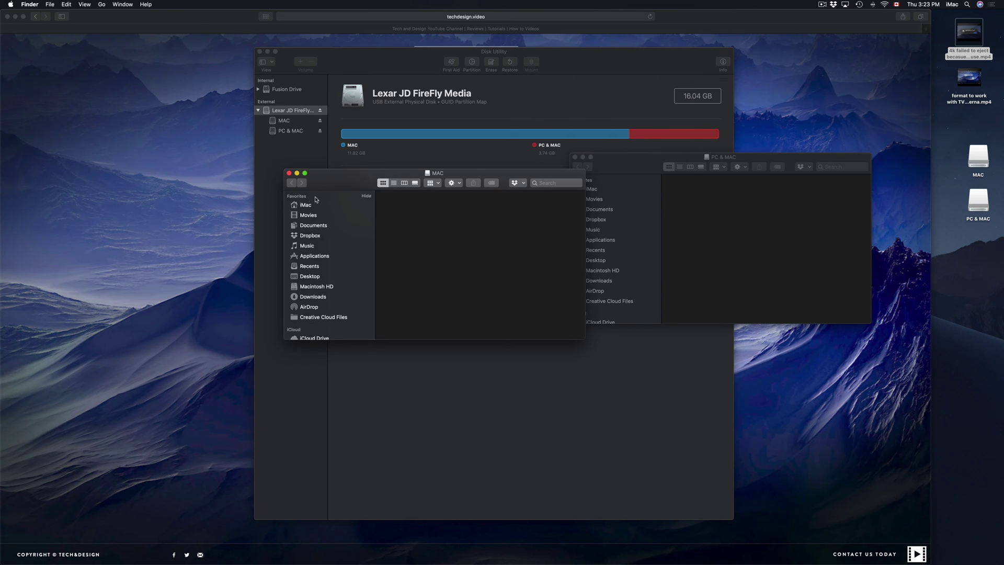
left_click(289, 172)
left_click(575, 157)
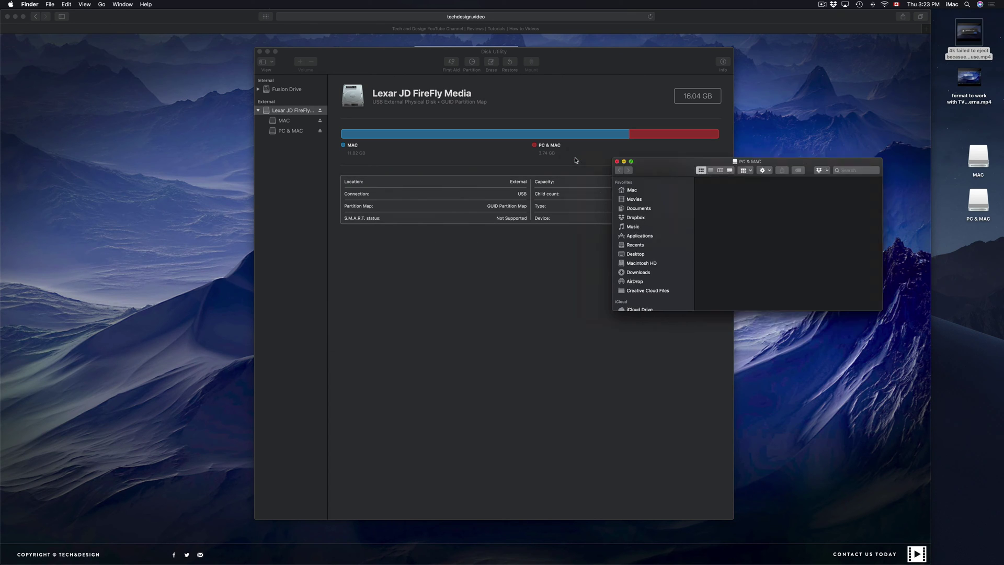
left_click(619, 101)
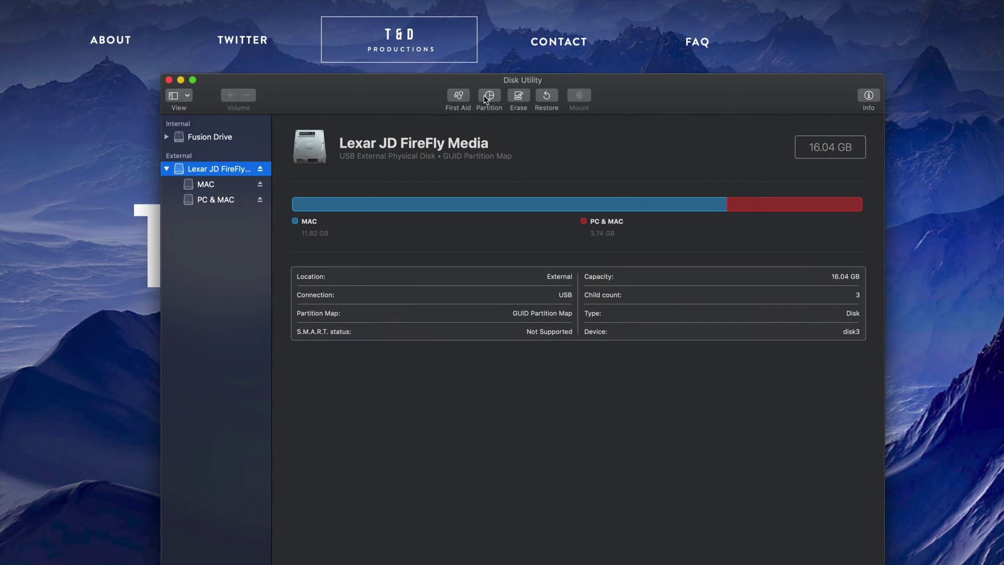
Step: Split MAC into a new Untitled partition of about 5.73 GB, then apply and confirm
left_click(488, 96)
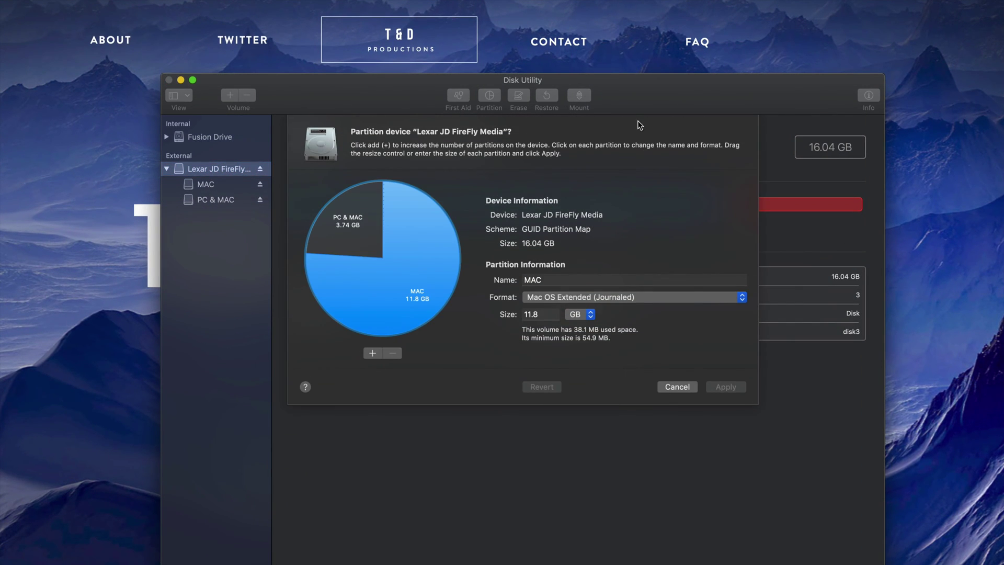
left_click_drag(637, 109, 631, 89)
left_click(353, 218)
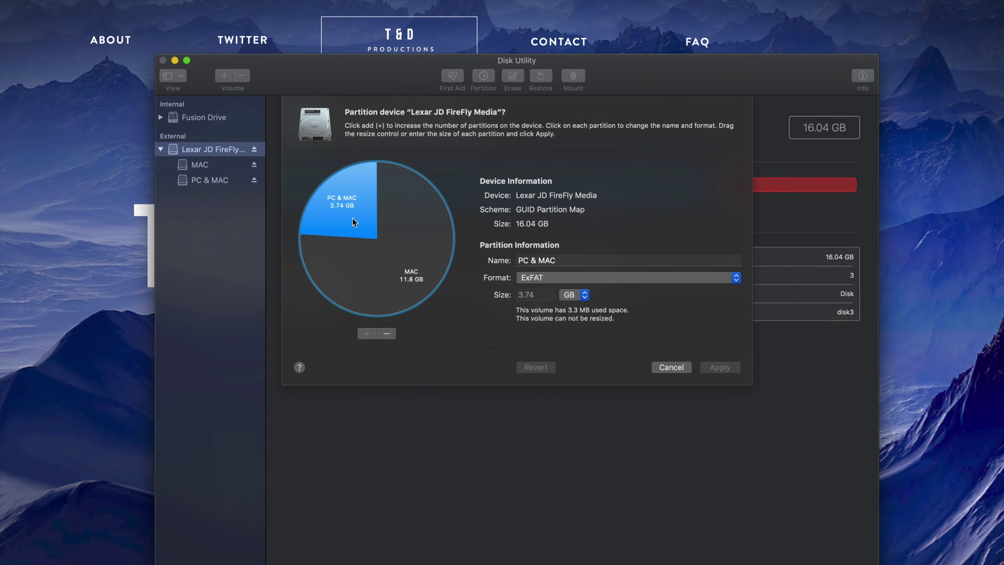
left_click(336, 263)
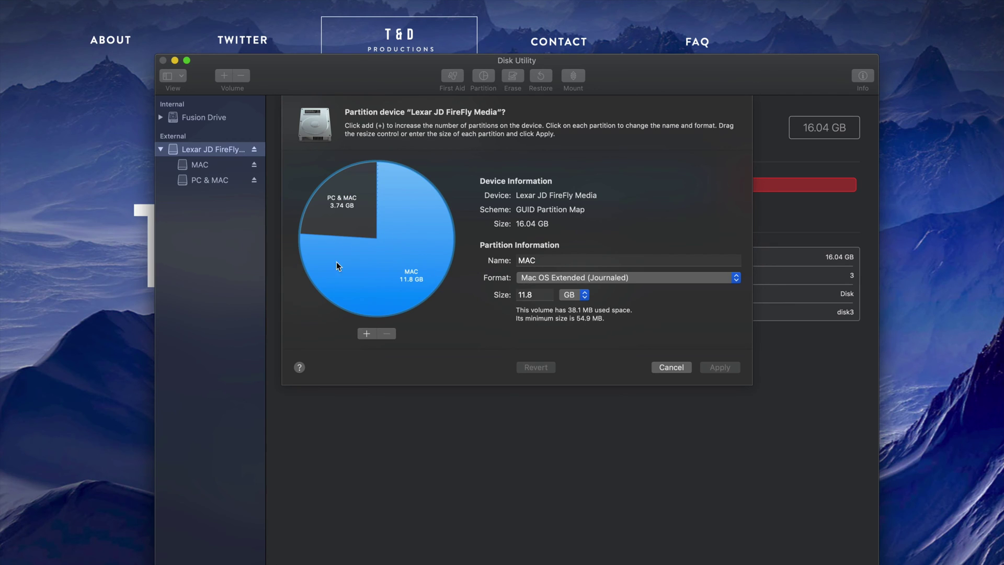
left_click(367, 335)
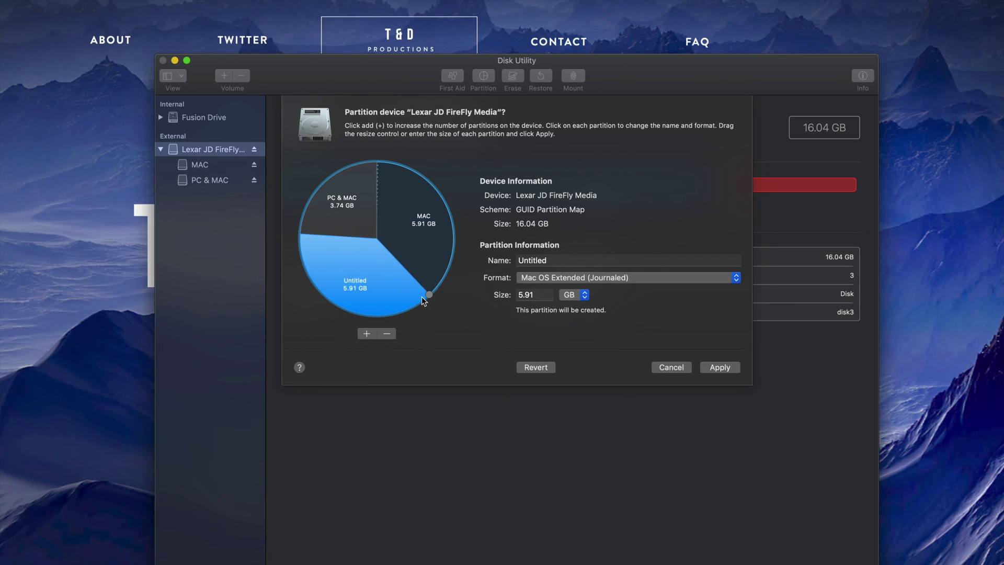
left_click_drag(429, 296, 383, 316)
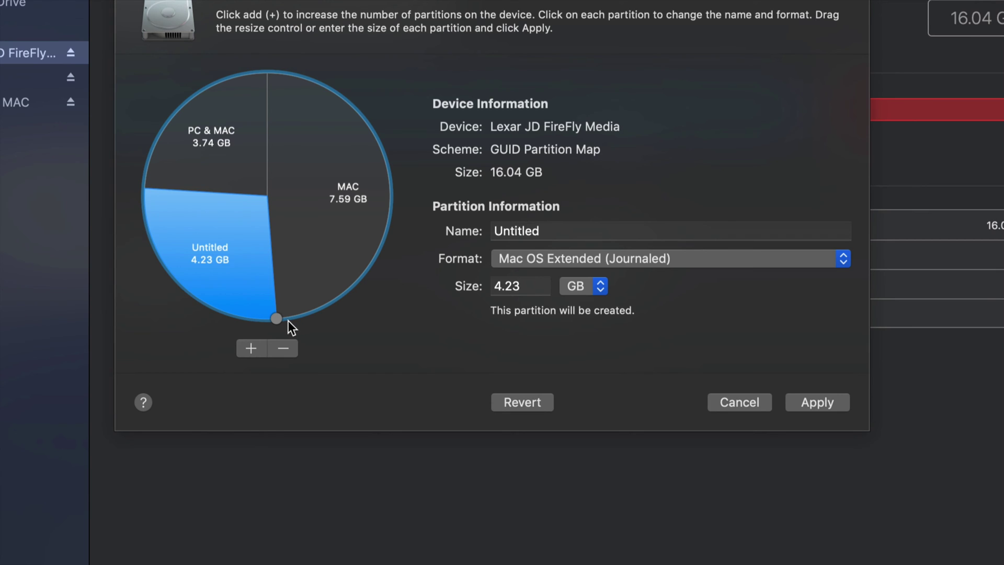
left_click_drag(277, 321, 344, 292)
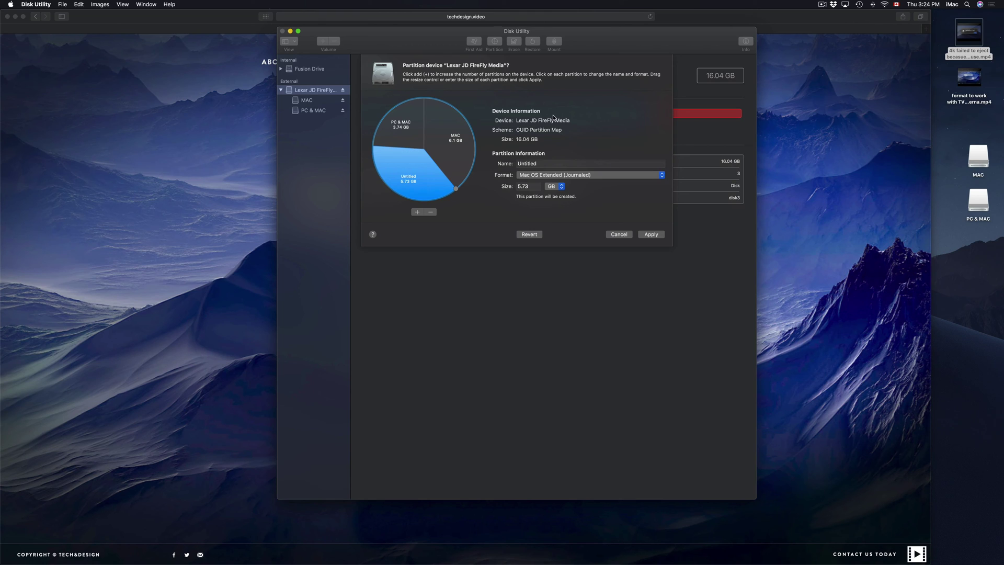
left_click(657, 237)
left_click(574, 140)
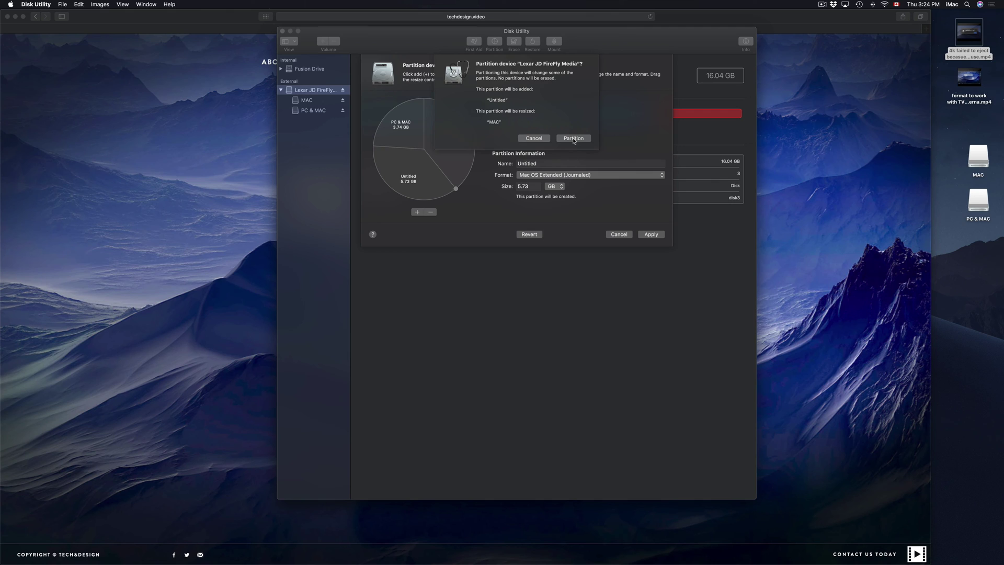